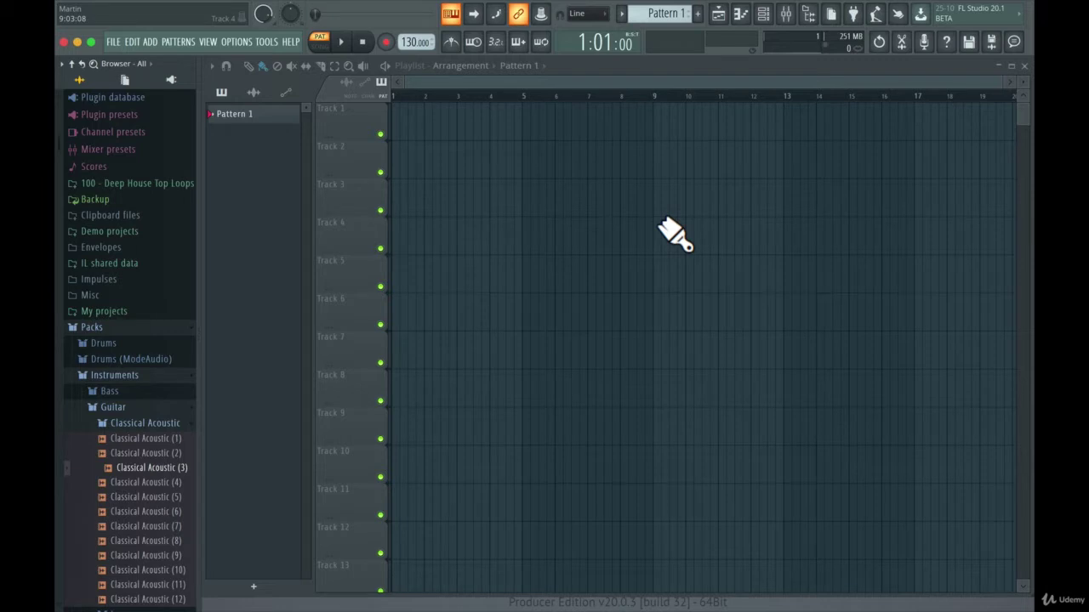
Program a kick rhythm in Pattern 1 with hits on steps 1, 5, 9 and 13 of the Channel rack
click(766, 13)
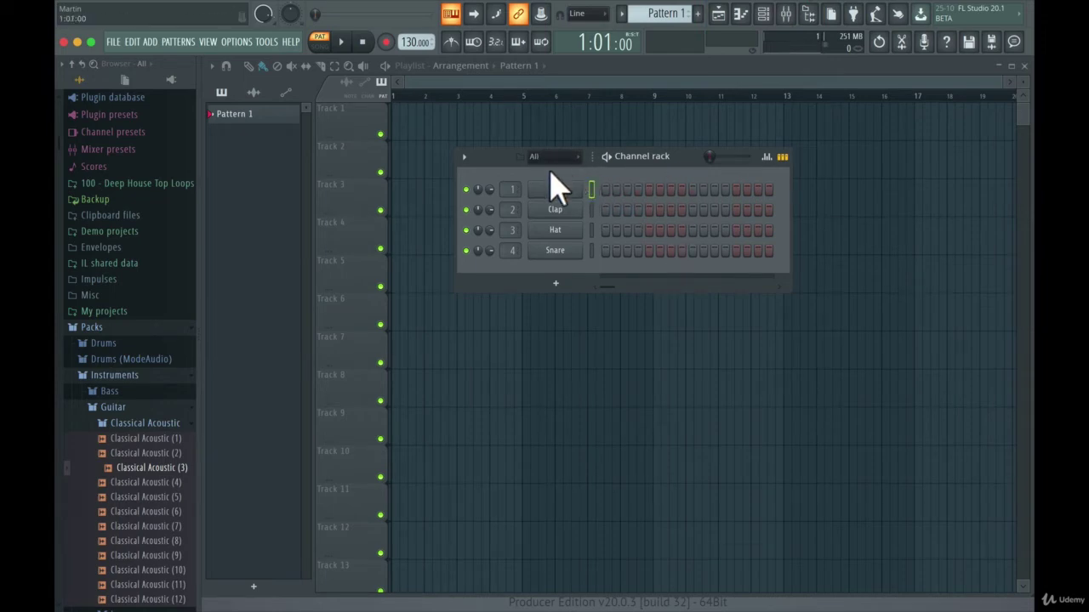
drag(508, 160, 632, 299)
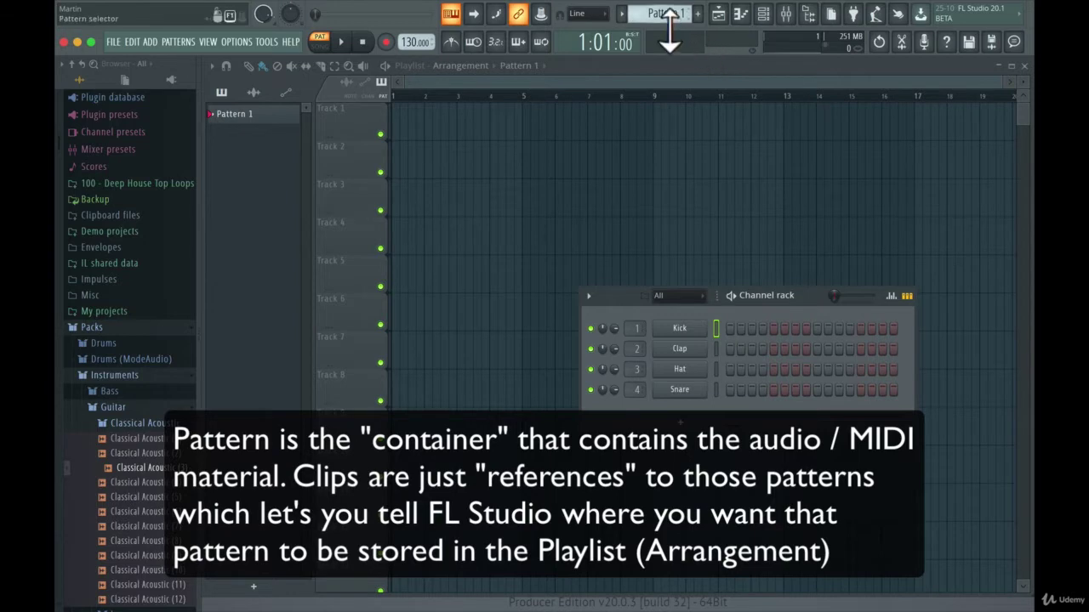
click(729, 329)
click(773, 328)
click(817, 328)
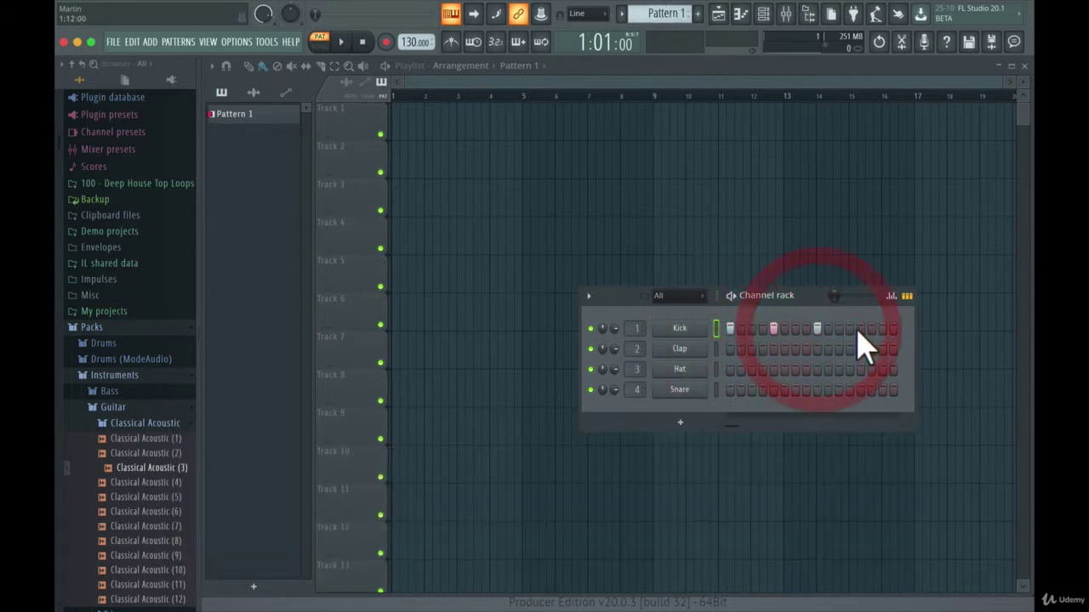
click(860, 329)
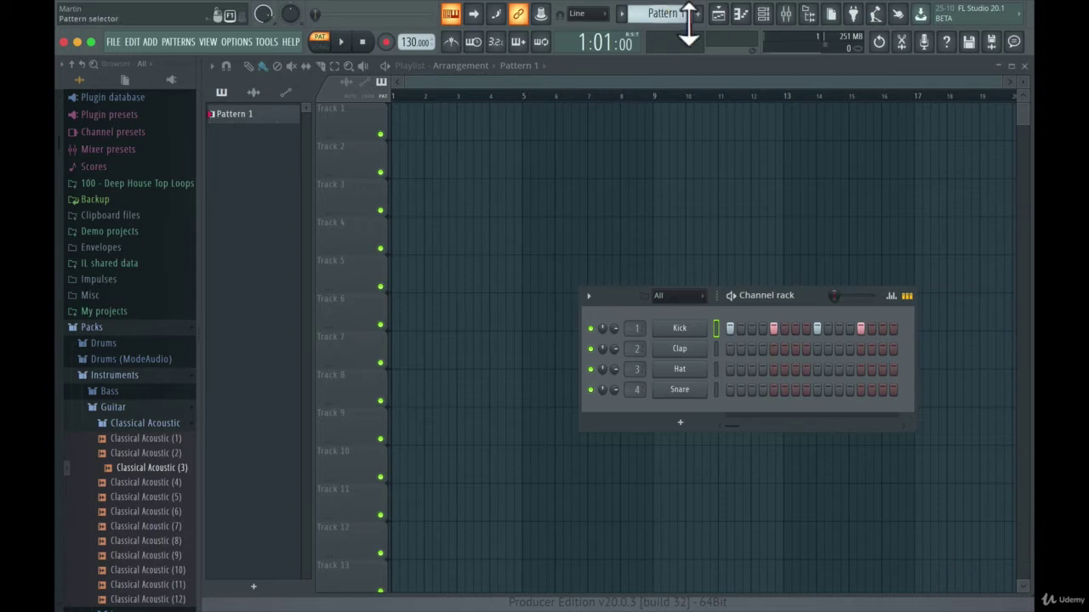
Paint groups of Pattern 1 clips along playlist Track 1 from bar 1 to about bar 16, and delete them all
drag(680, 17, 410, 129)
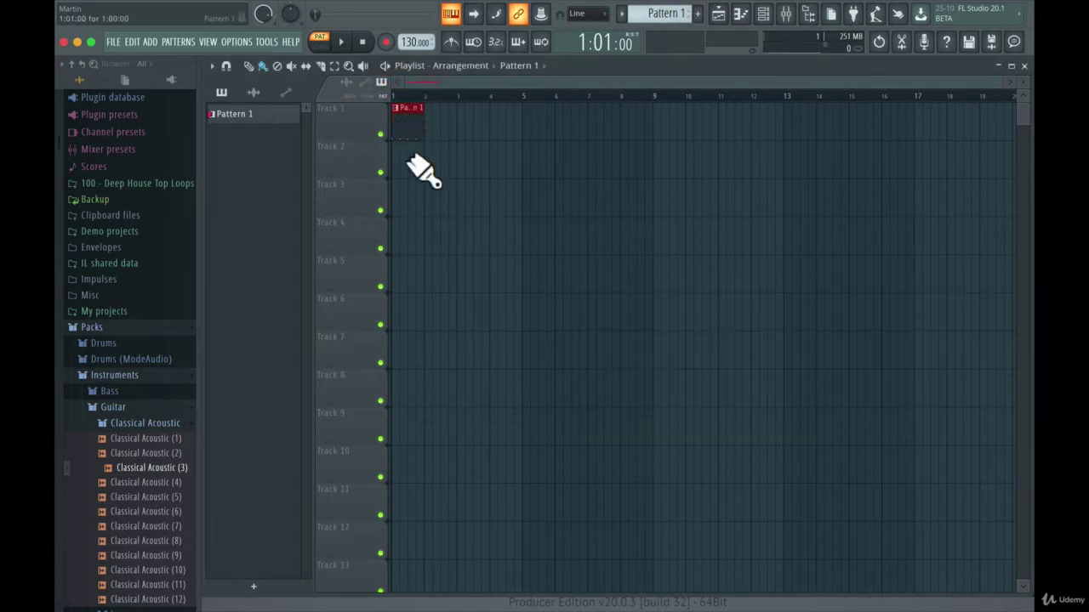
click(537, 121)
click(659, 120)
mouse_move(768, 152)
mouse_down()
mouse_move(863, 129)
mouse_move(413, 134)
mouse_up()
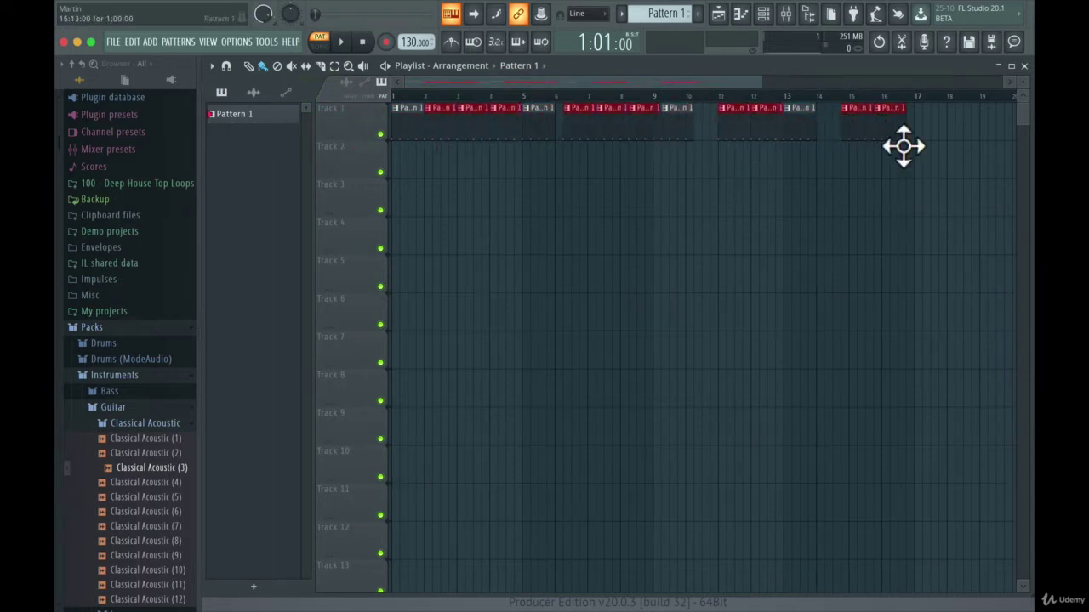
drag(895, 127, 410, 116)
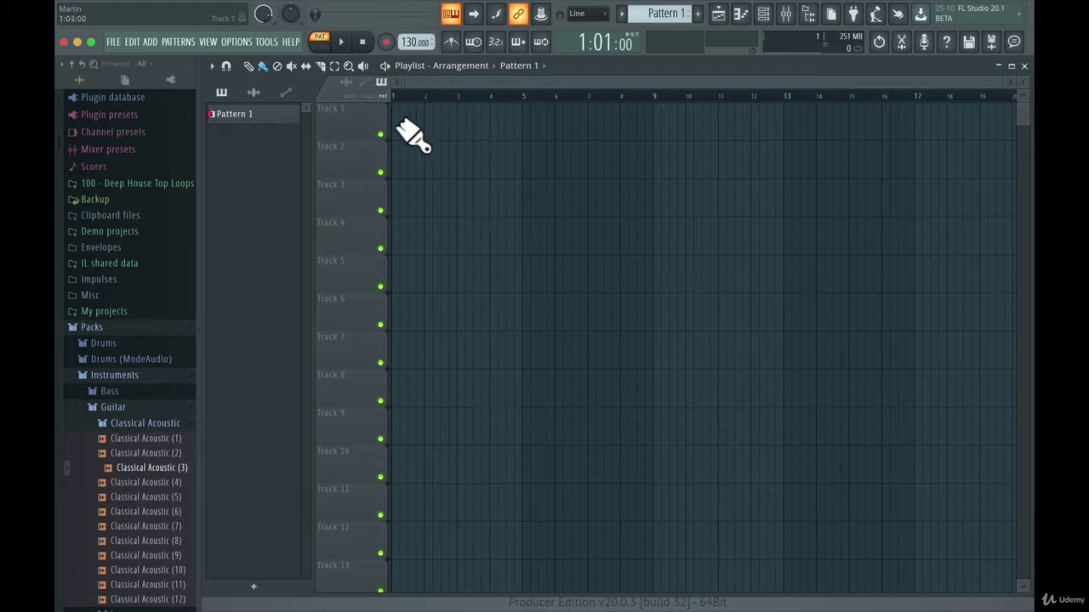
Create a new pattern named Hi Hats
click(697, 15)
key(shift)
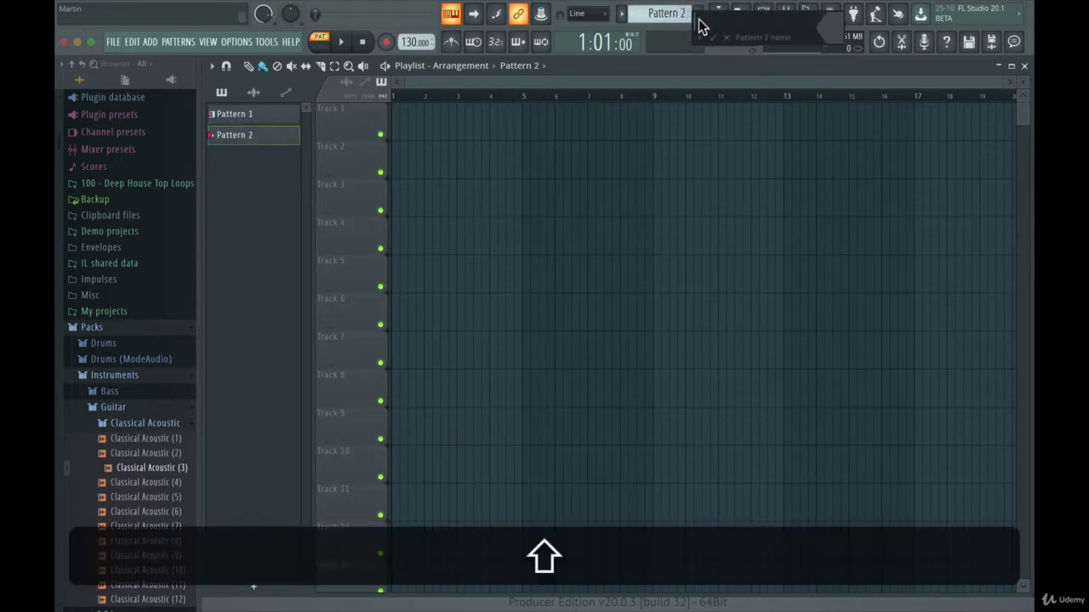
key(shift+BackSpace)
text(Hi Hats)
key(Return)
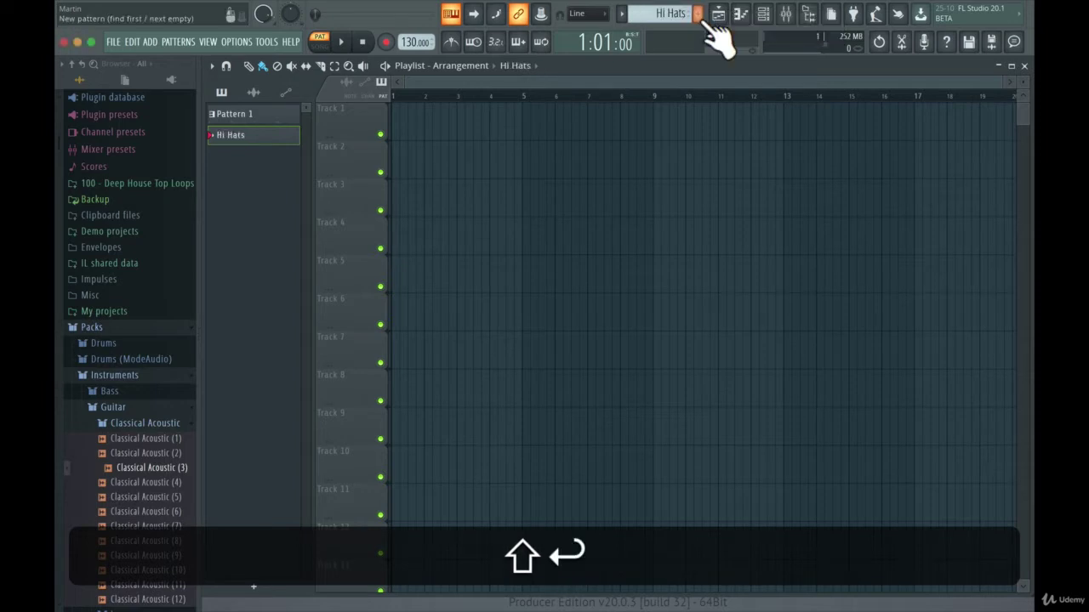
Switch the active pattern back and forth between Pattern 1 and Hi Hats, ending on Pattern 1
click(255, 115)
click(253, 133)
click(255, 117)
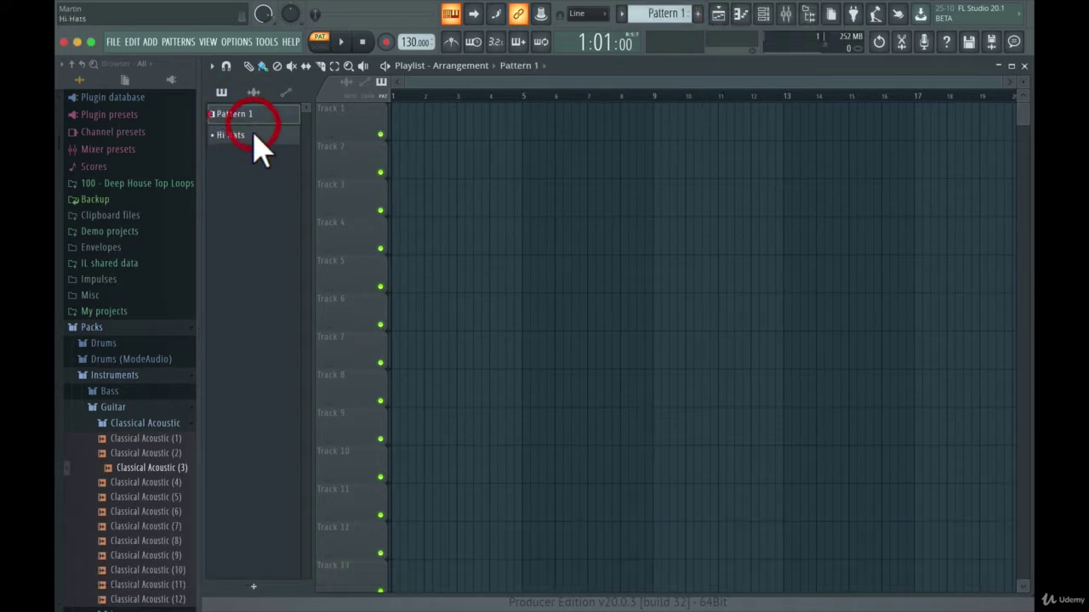
mouse_move(672, 15)
mouse_down()
mouse_move(672, 4)
mouse_move(671, 24)
mouse_up()
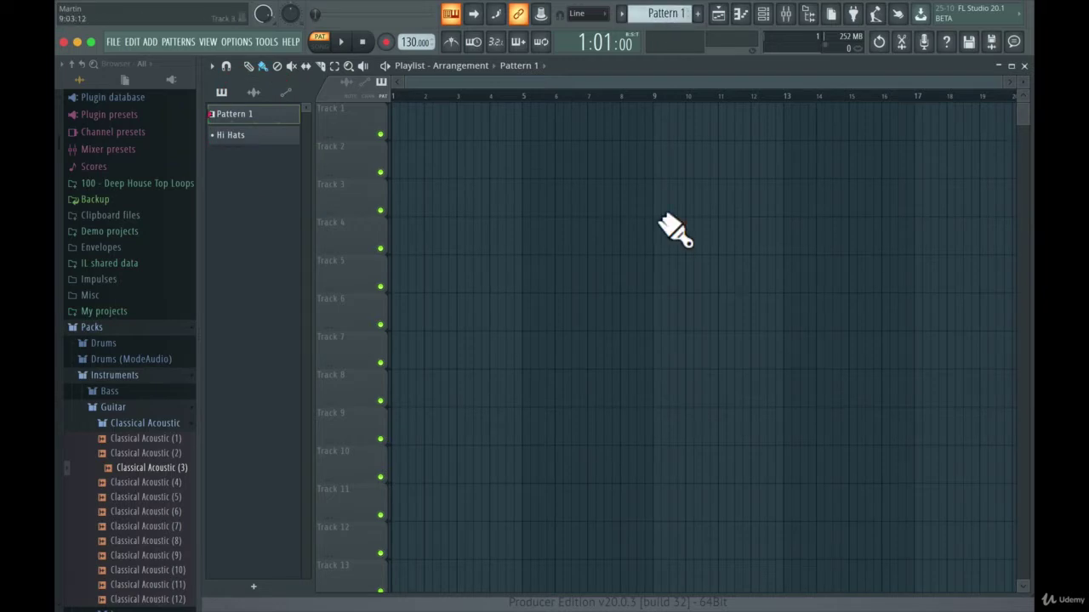
Place Hi Hats pattern clips on playlist Track 2 at bars 4, 6, 8 and 10
click(264, 145)
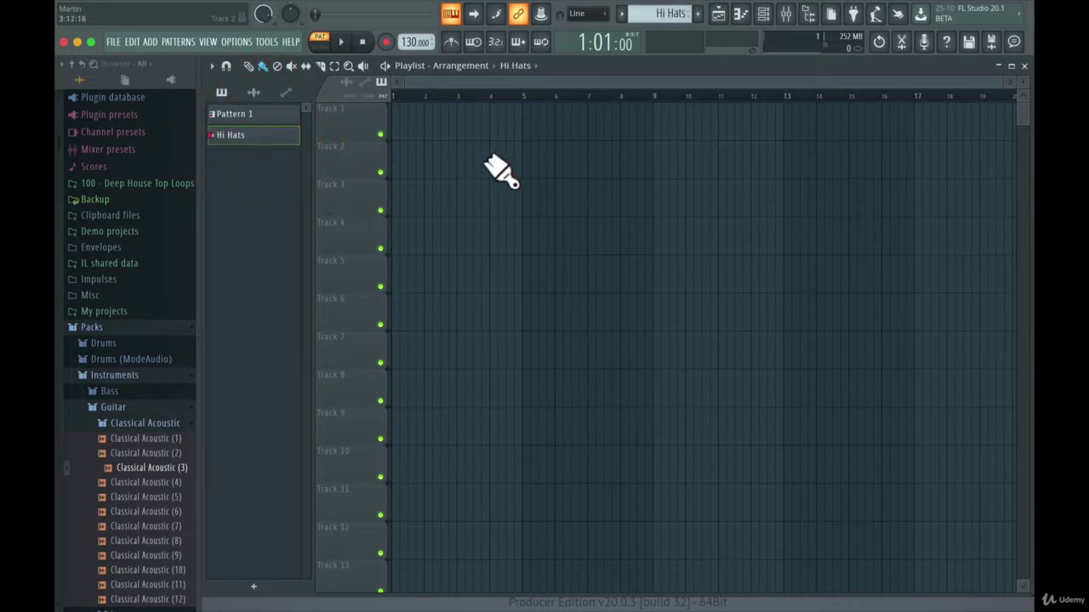
click(554, 153)
click(621, 153)
click(687, 157)
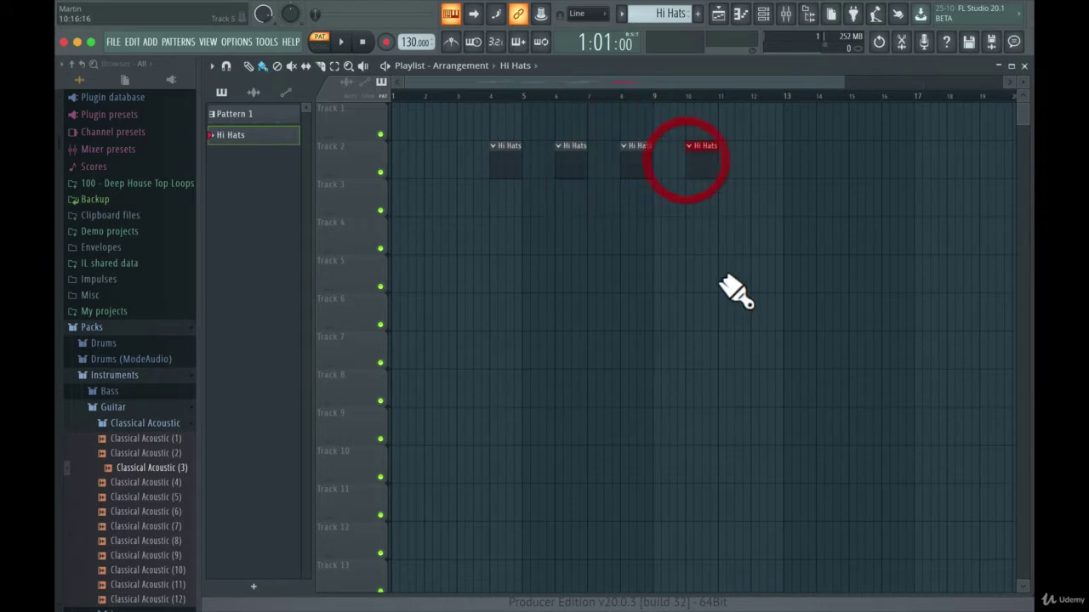
Delete all four Hi Hats clips from playlist Track 2
right_click(706, 159)
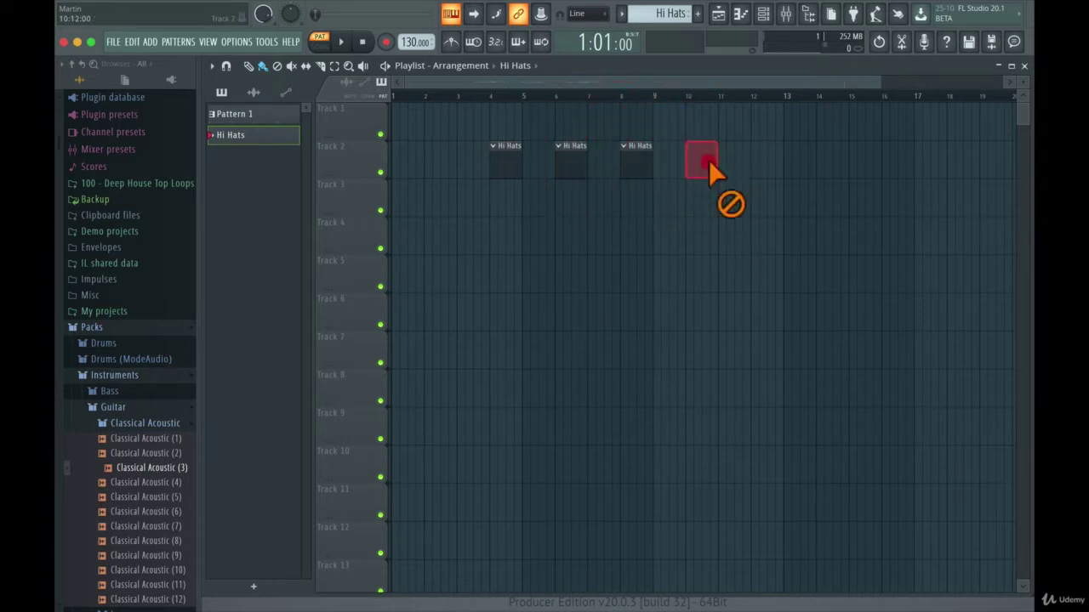
right_click(634, 157)
right_click(586, 169)
right_click(511, 151)
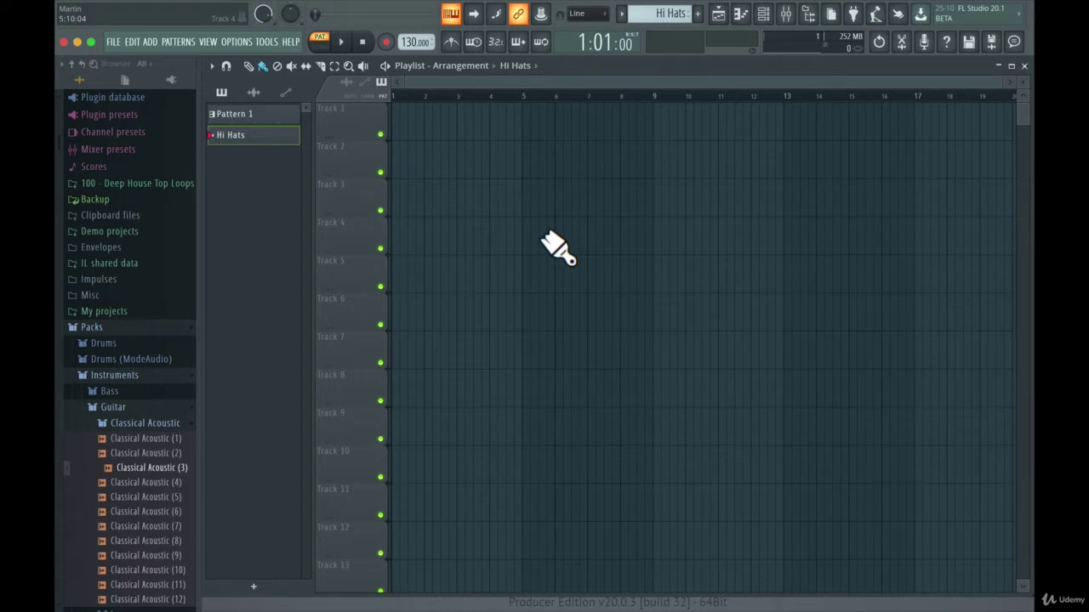
Place Hi Hats pattern clips on playlist Track 1 at bars 1, 5 and 9
click(230, 115)
click(237, 133)
click(402, 119)
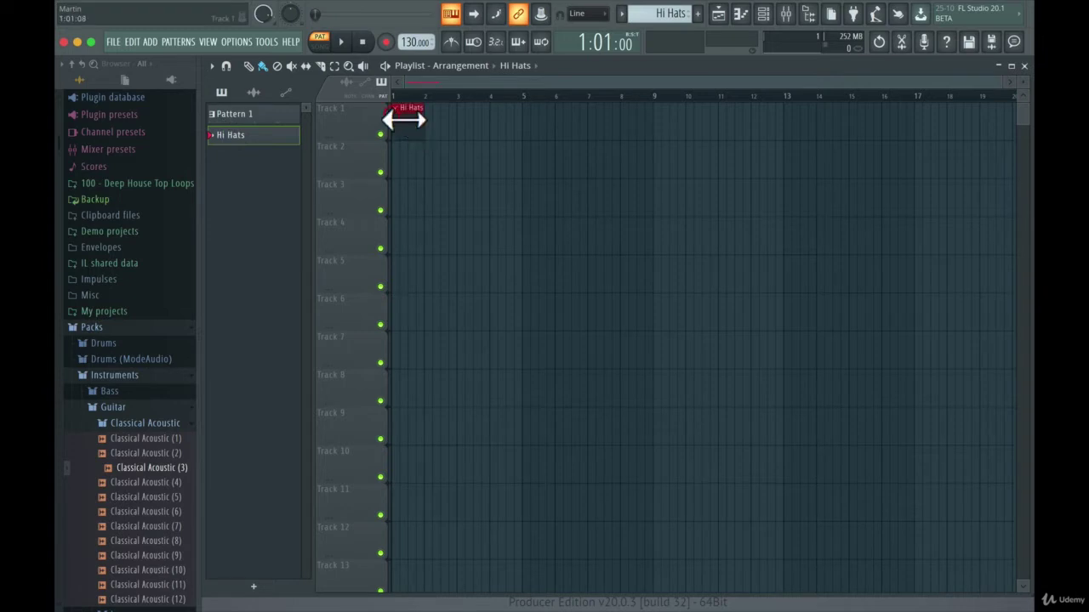
click(532, 120)
click(655, 116)
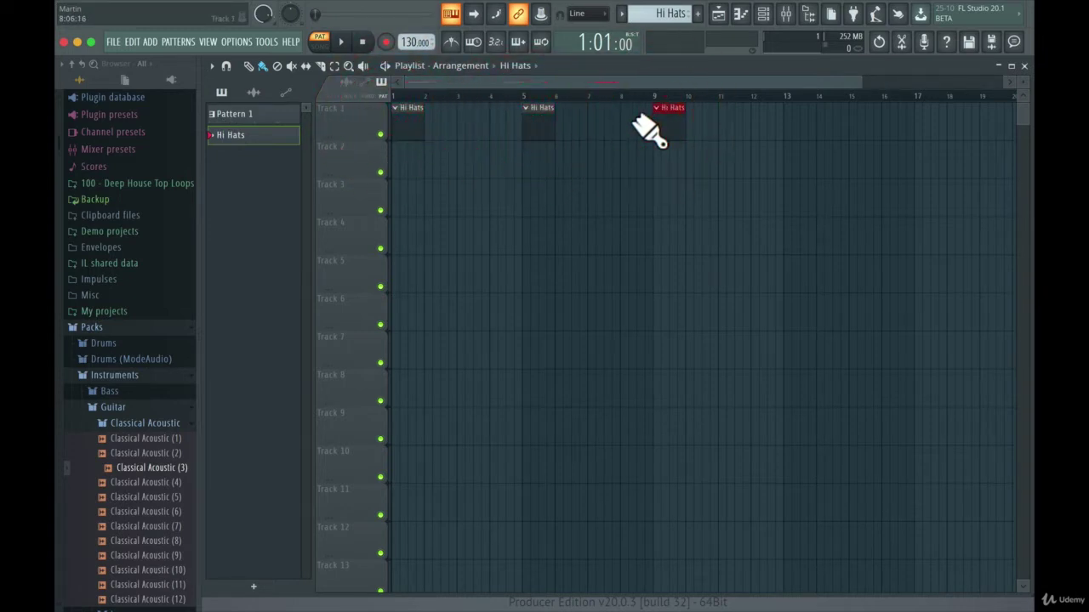
Delete the three Hi Hats clips from playlist Track 1
right_click(672, 123)
right_click(545, 121)
right_click(425, 121)
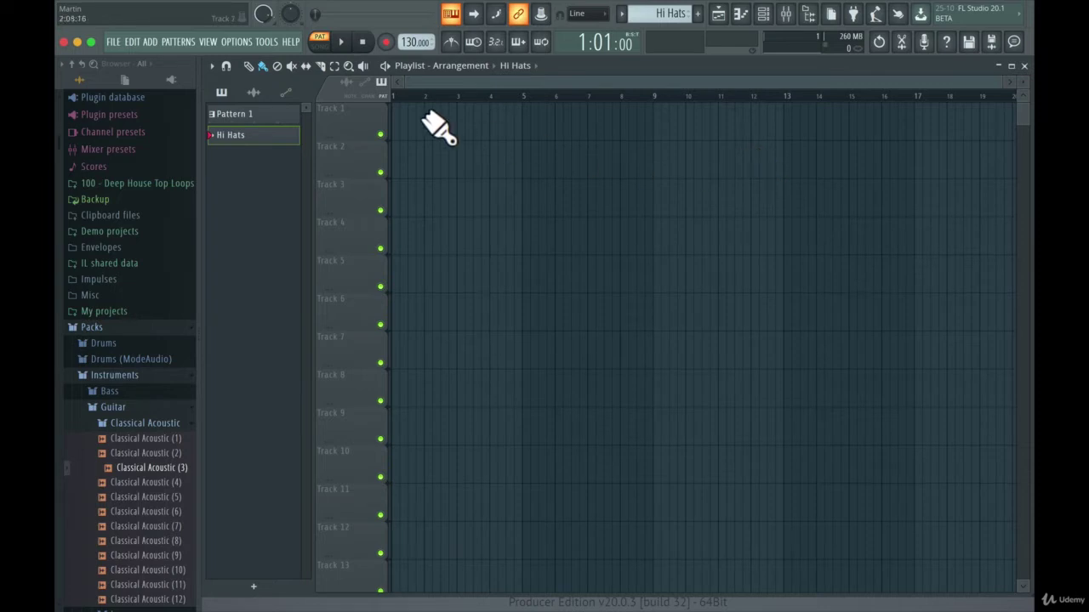
Open the recent project NewStuff.flp without saving the untitled project, and dismiss its project info window
click(114, 43)
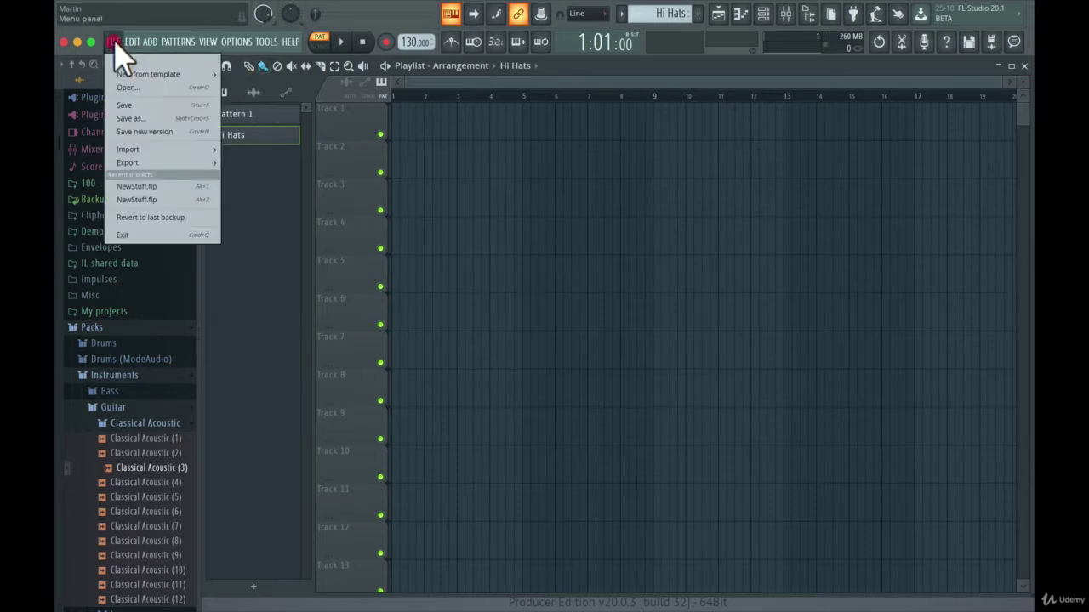
click(129, 186)
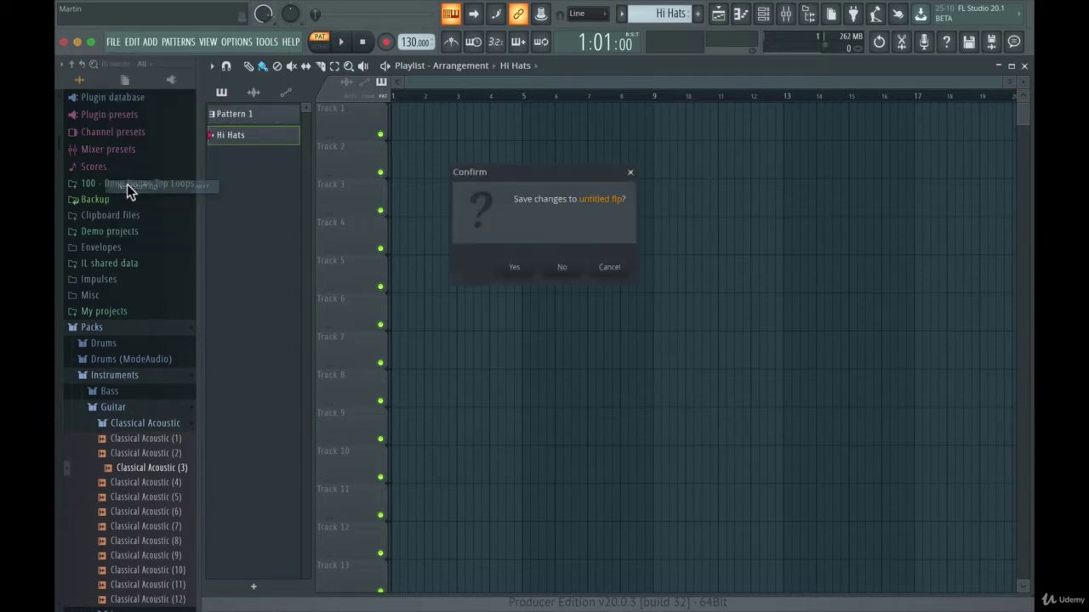
click(554, 268)
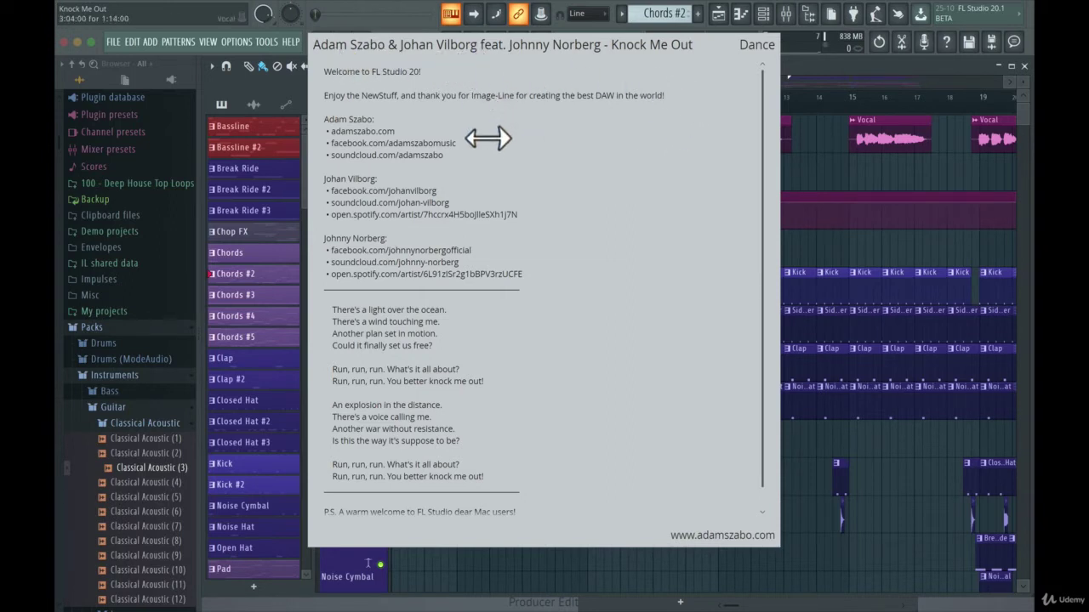
click(541, 184)
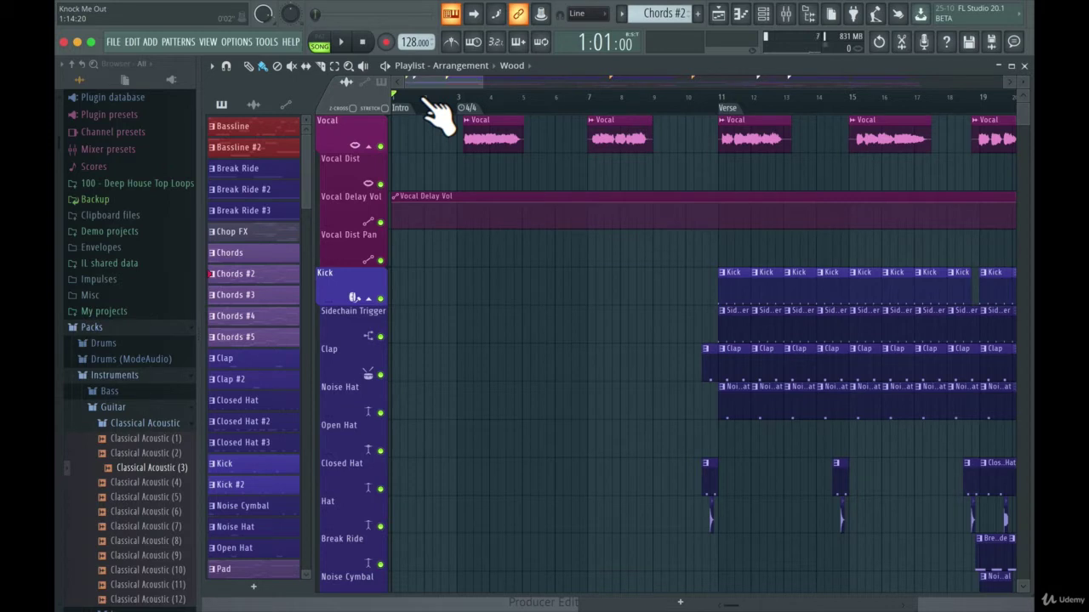
Play the song from bar 1 while viewing the clips at the playhead, stop playback, and close the Mixer
key(space)
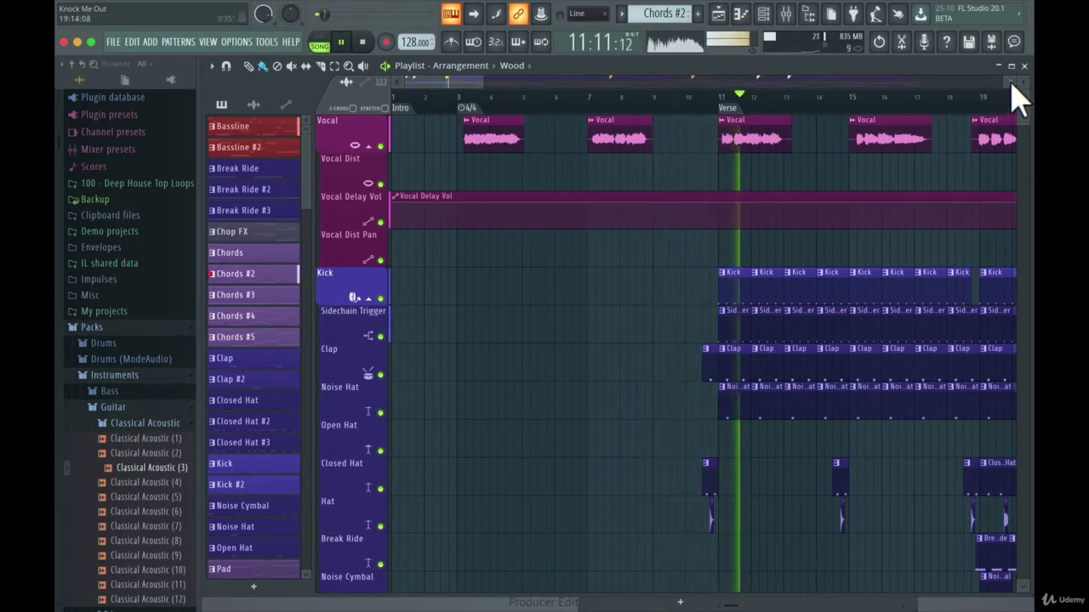
drag(1023, 93, 1024, 72)
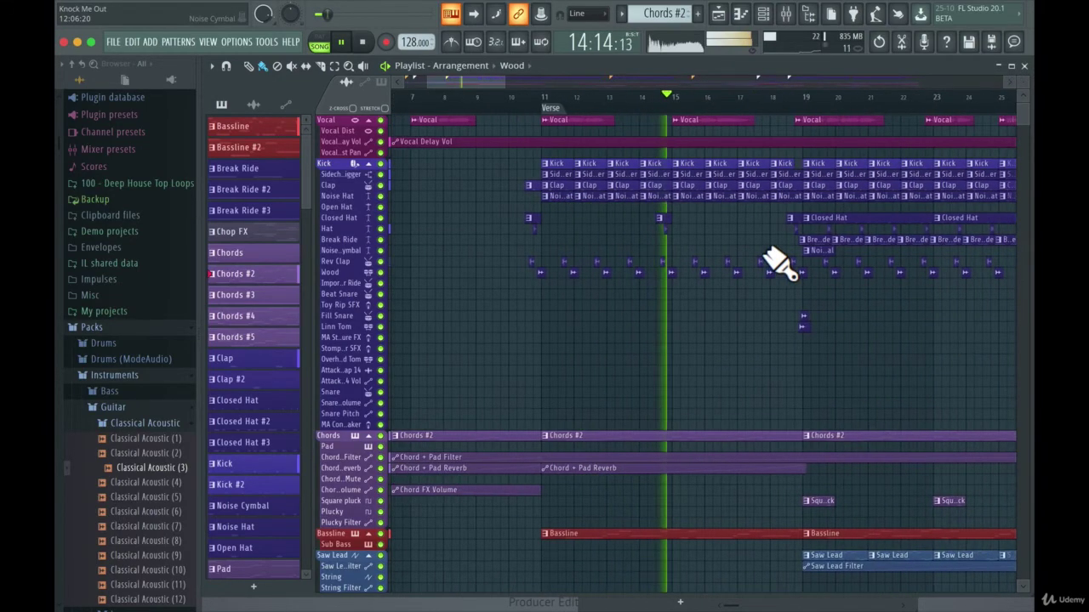
scroll(778, 264, down, 1)
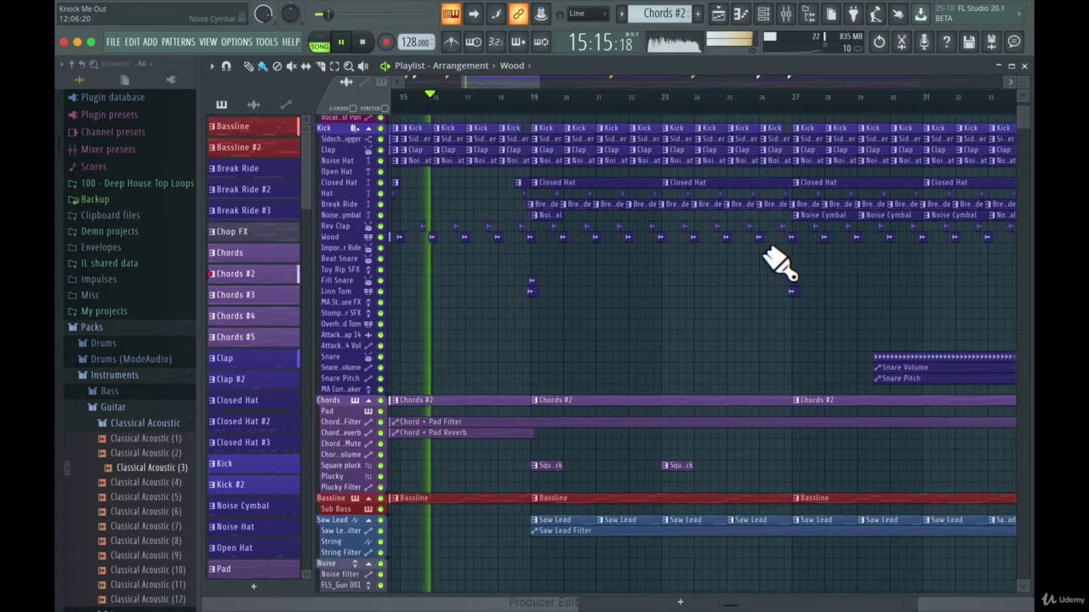
scroll(778, 264, up, 1)
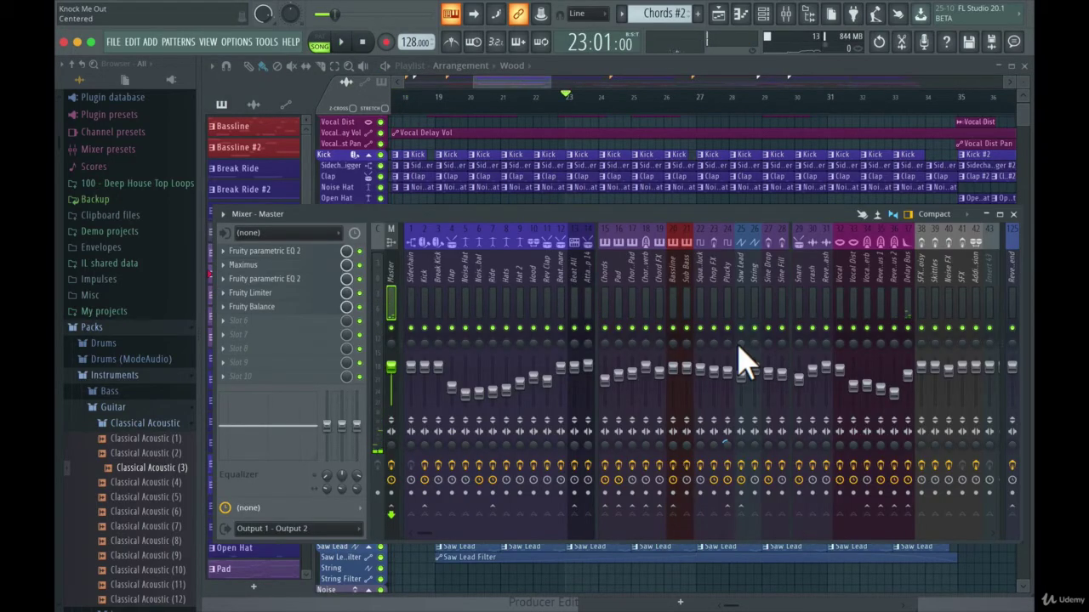
click(1014, 215)
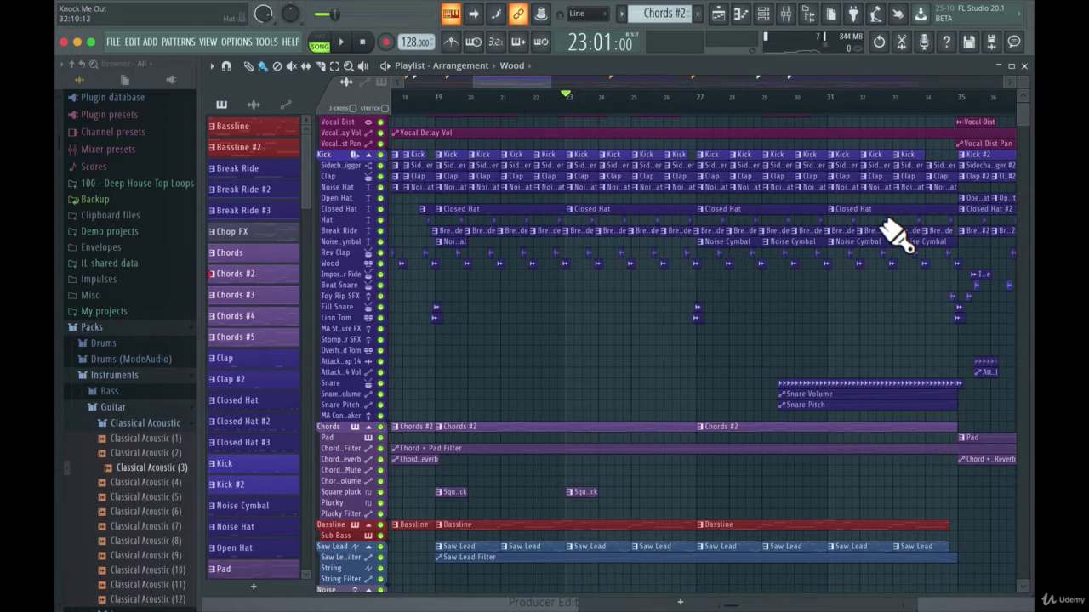
Examine how the pattern clips are arranged across the playlist tracks, from the vocals down to the noise and effects tracks
scroll(830, 308, down, 10)
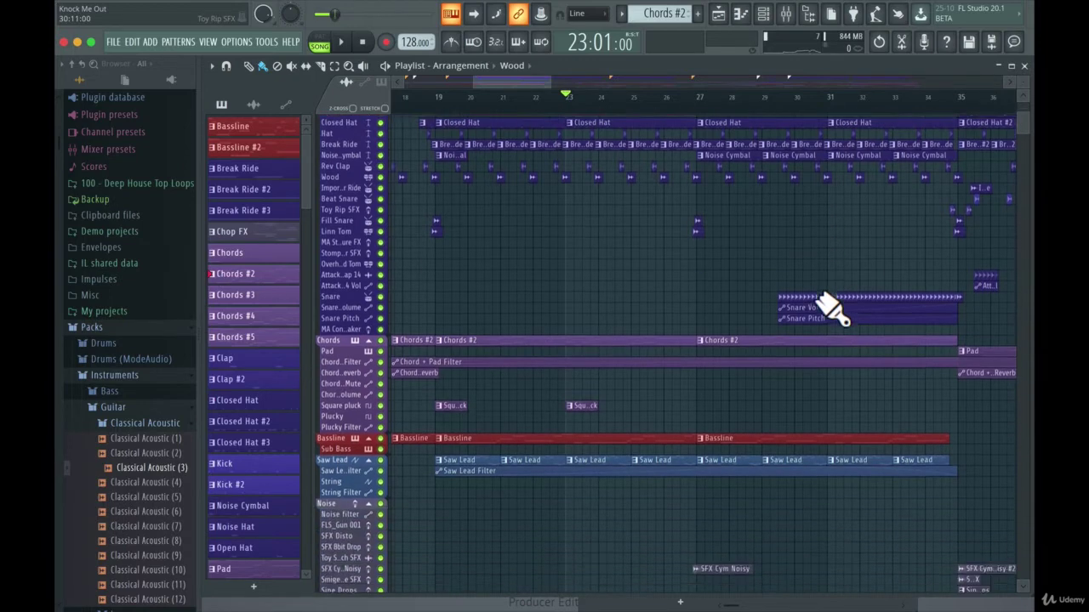
scroll(832, 308, up, 10)
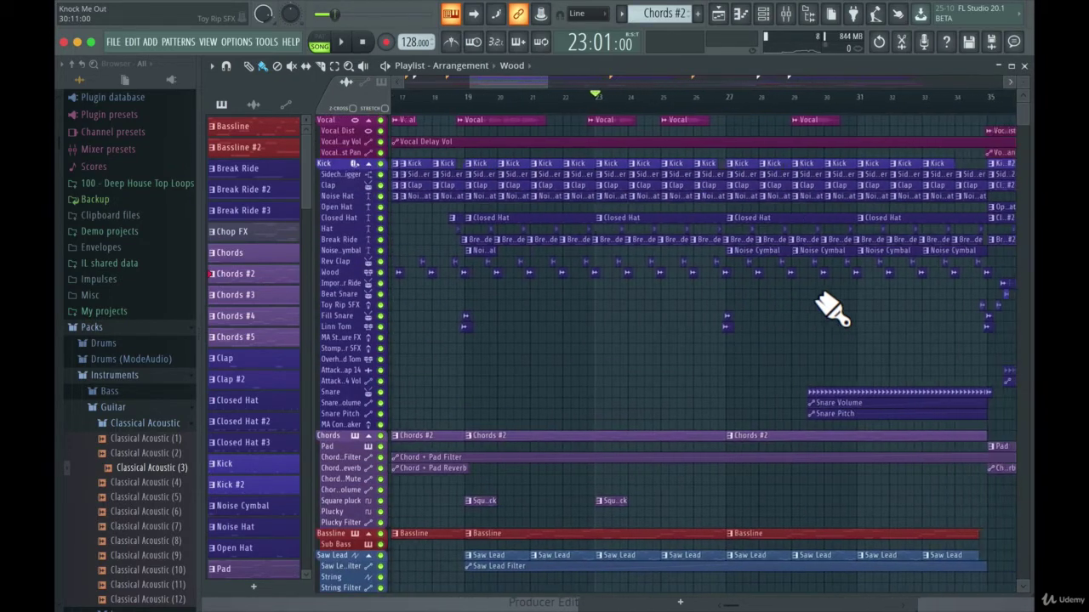
scroll(831, 307, down, 3)
scroll(830, 308, down, 4)
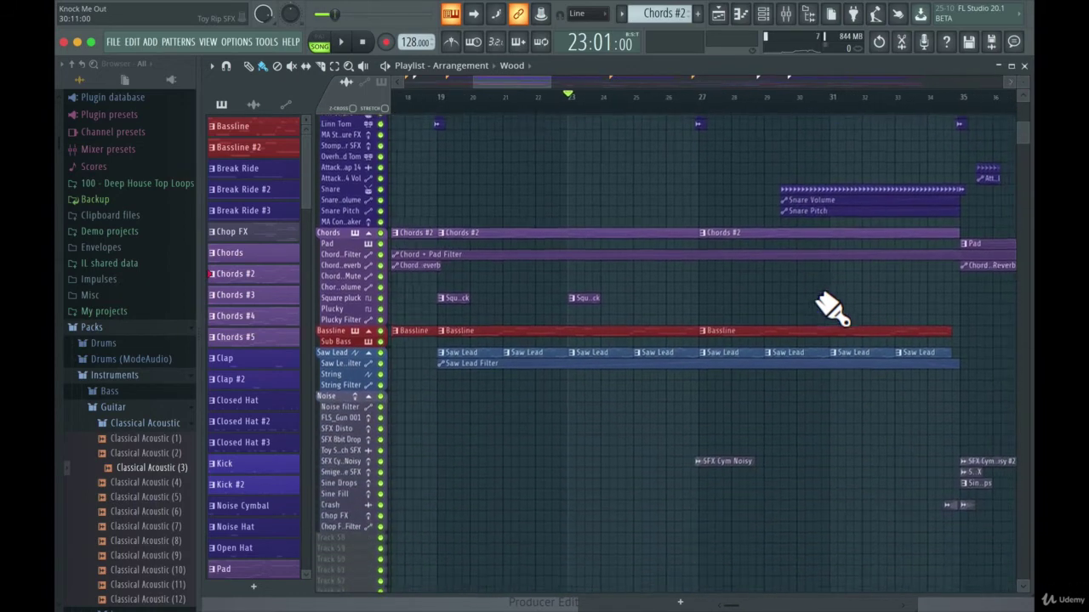
scroll(829, 308, up, 2)
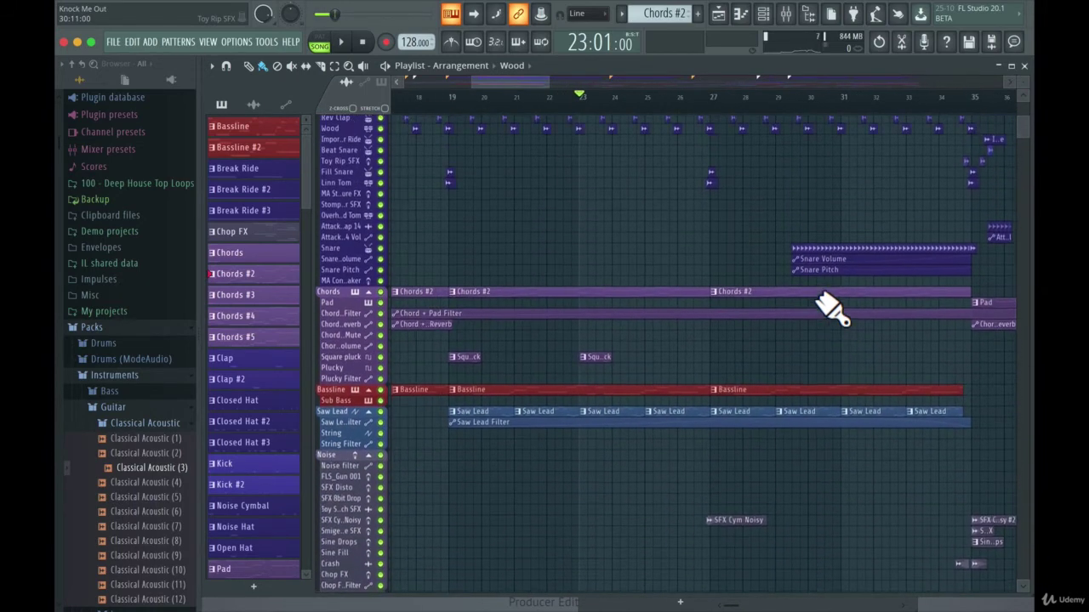
scroll(369, 207, up, 4)
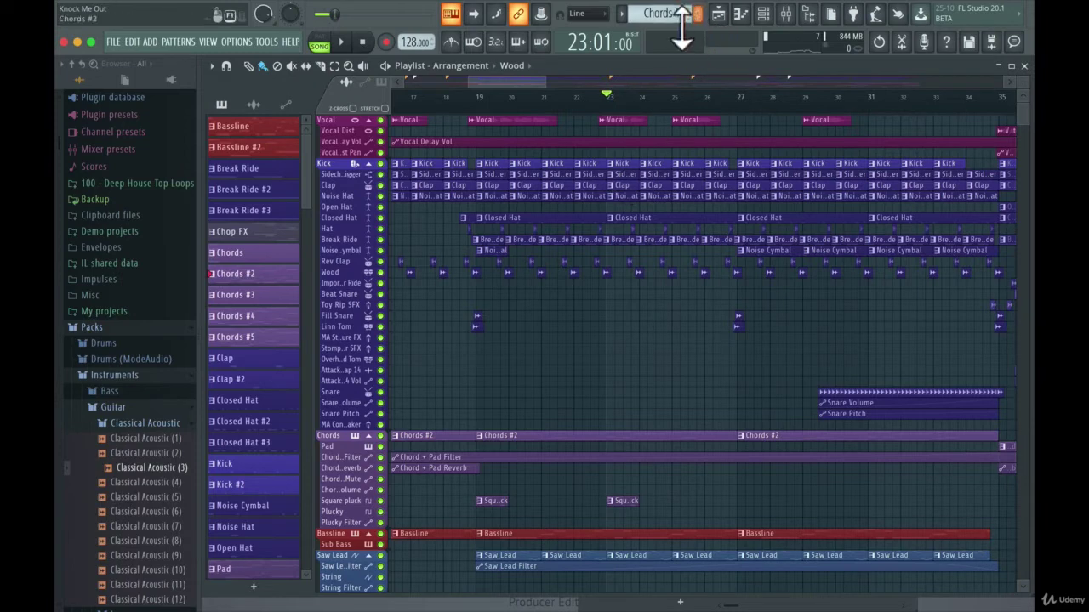
Select the Chop FX pattern, view its notes in the Piano roll, and close the Piano roll
click(245, 189)
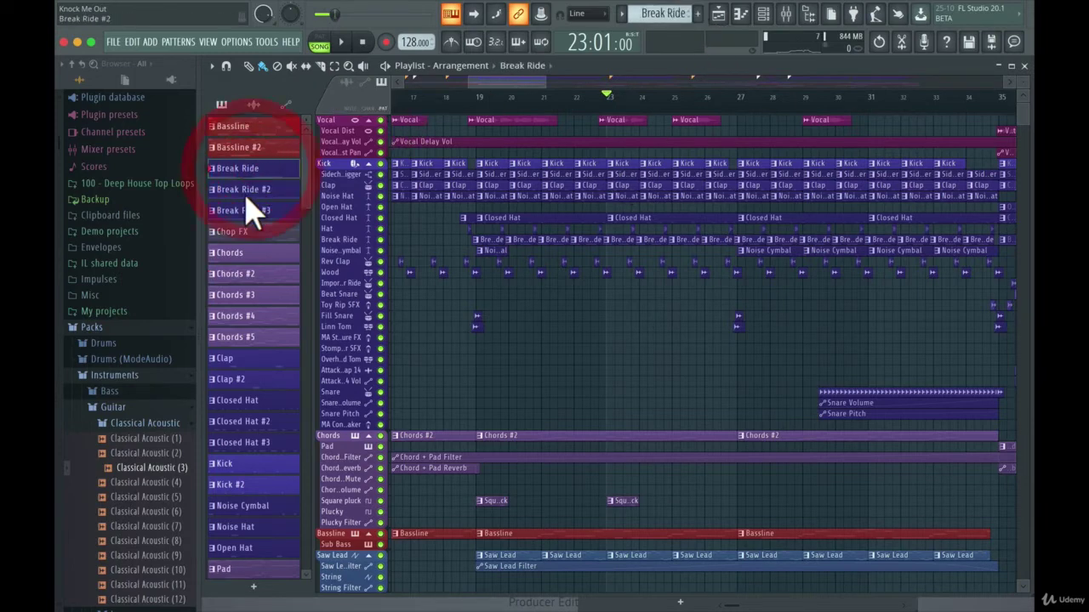
click(264, 236)
double_click(262, 235)
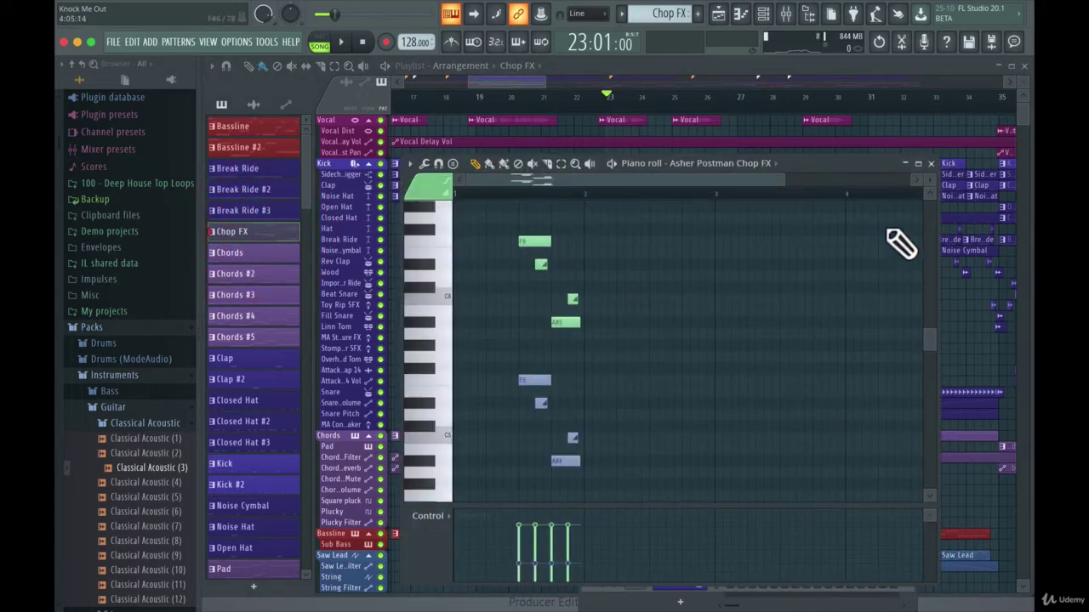
click(931, 165)
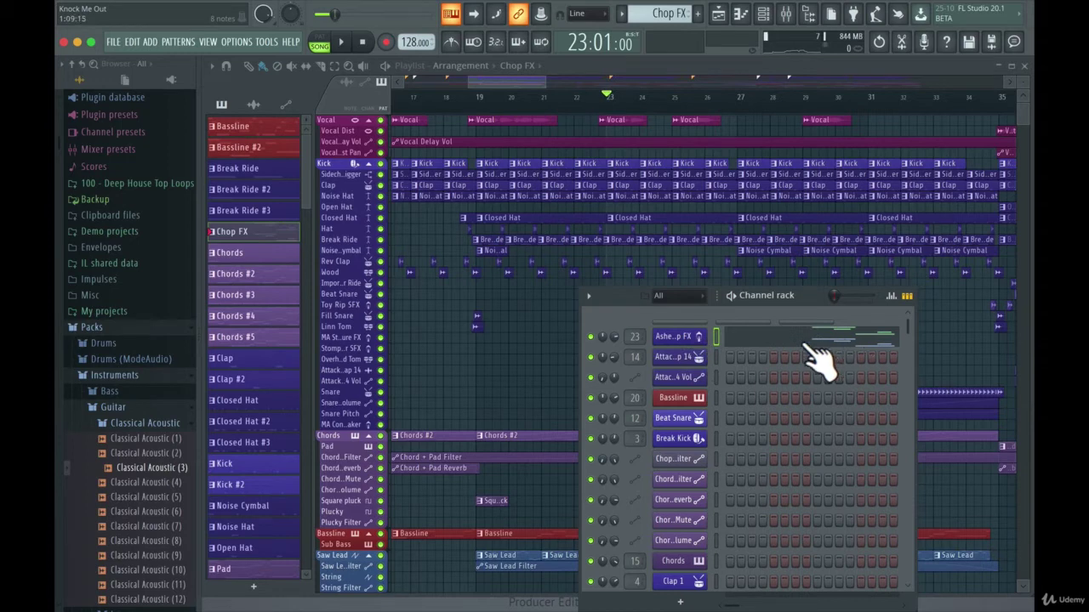
View the Asher Postman Chop FX channel's sampler settings, and close them along with the Channel rack
click(685, 339)
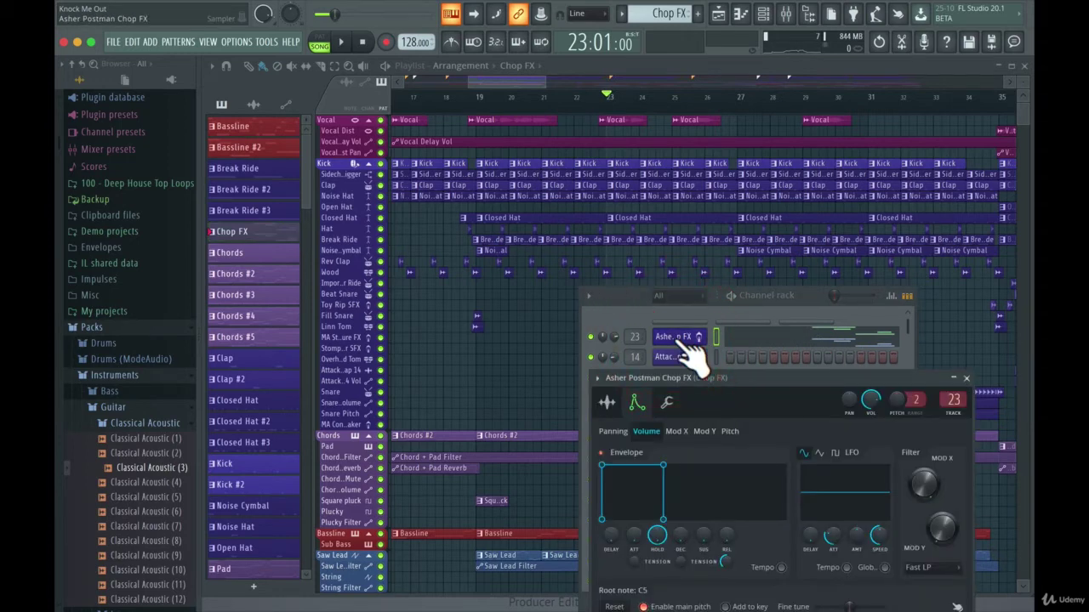
click(965, 378)
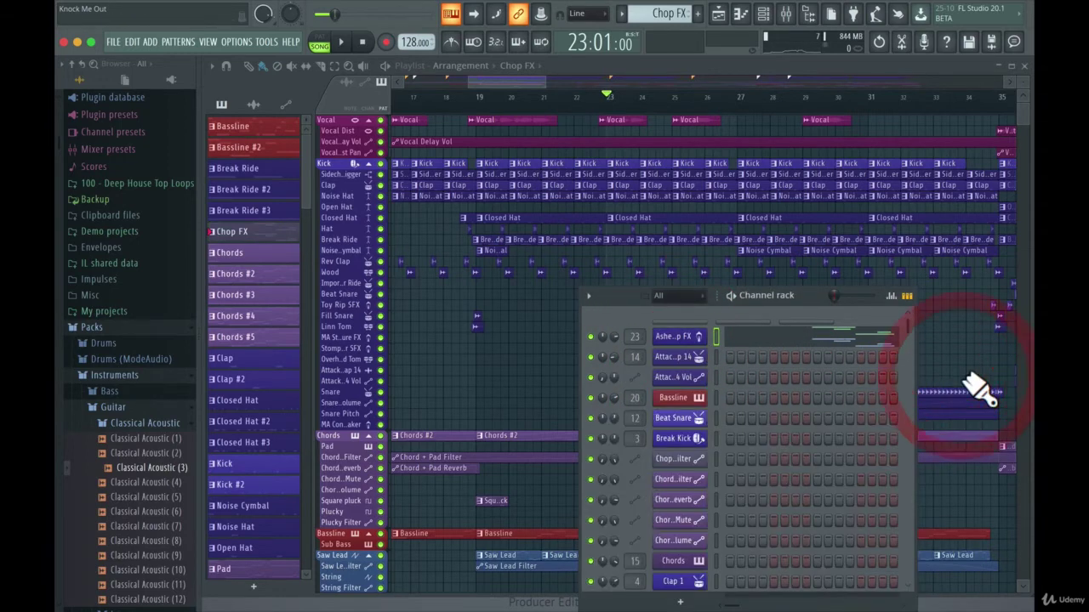
key(F6)
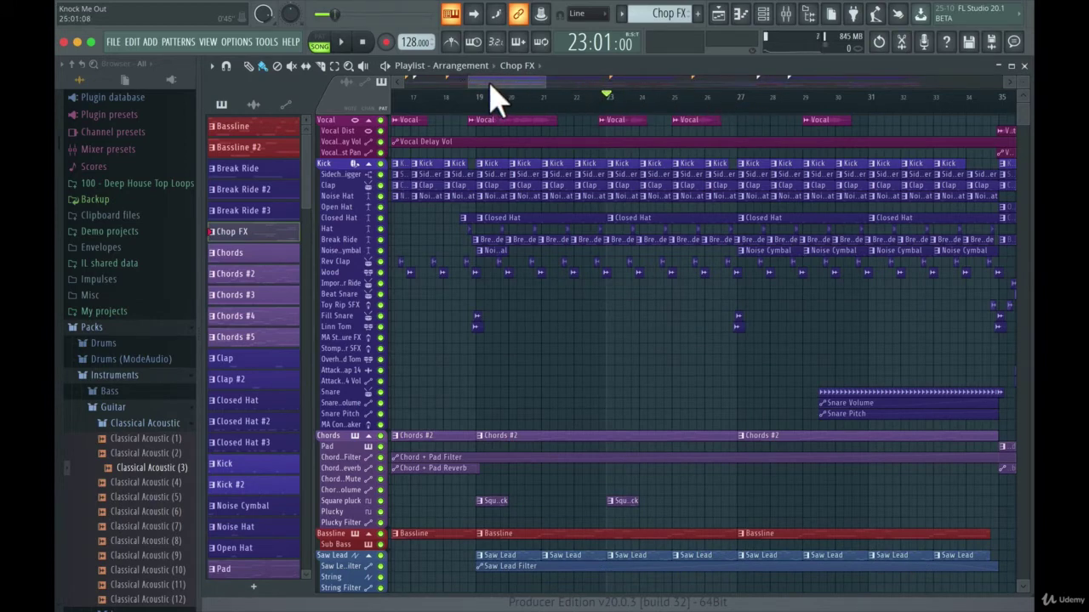
Survey the arrangement along the playlist timeline, from the Intro marker through to the end of the song
drag(483, 86, 425, 101)
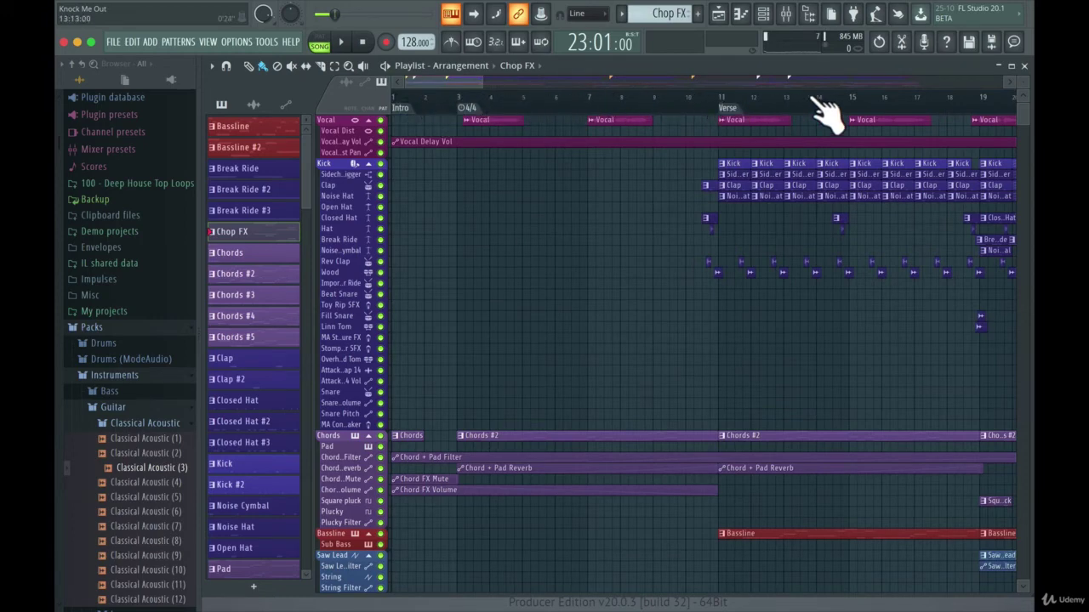
drag(492, 83, 549, 85)
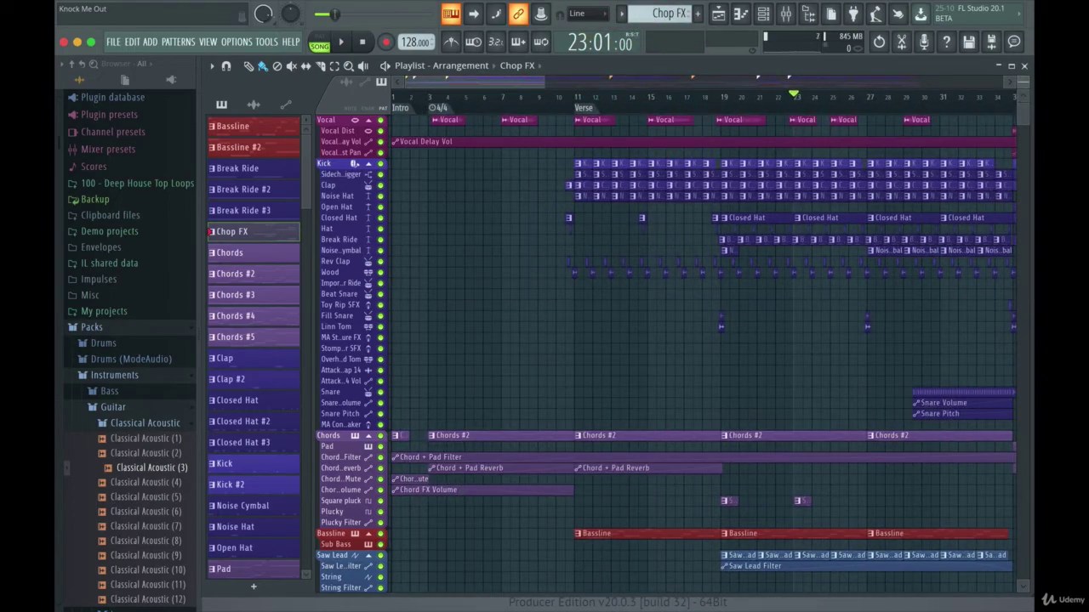
mouse_move(1024, 83)
mouse_down()
mouse_move(1024, 29)
mouse_move(1024, 92)
mouse_up()
scroll(762, 151, down, 5)
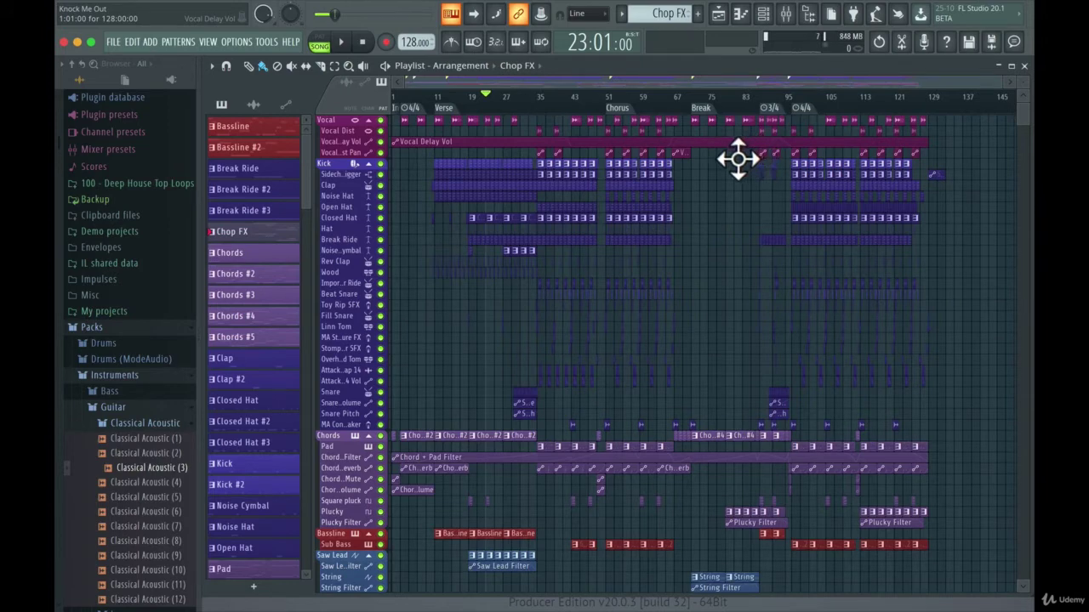
Examine the clips on the drum tracks at different track heights and time scales around the Break section
scroll(713, 225, up, 2)
scroll(712, 225, up, 4)
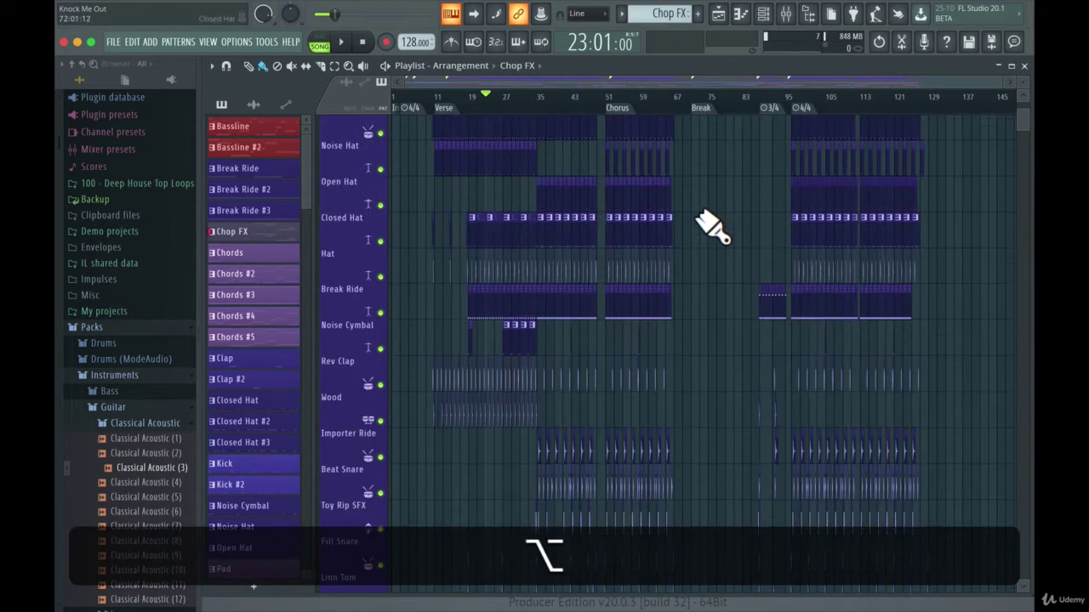
scroll(713, 225, down, 4)
scroll(712, 226, up, 4)
scroll(713, 226, up, 2)
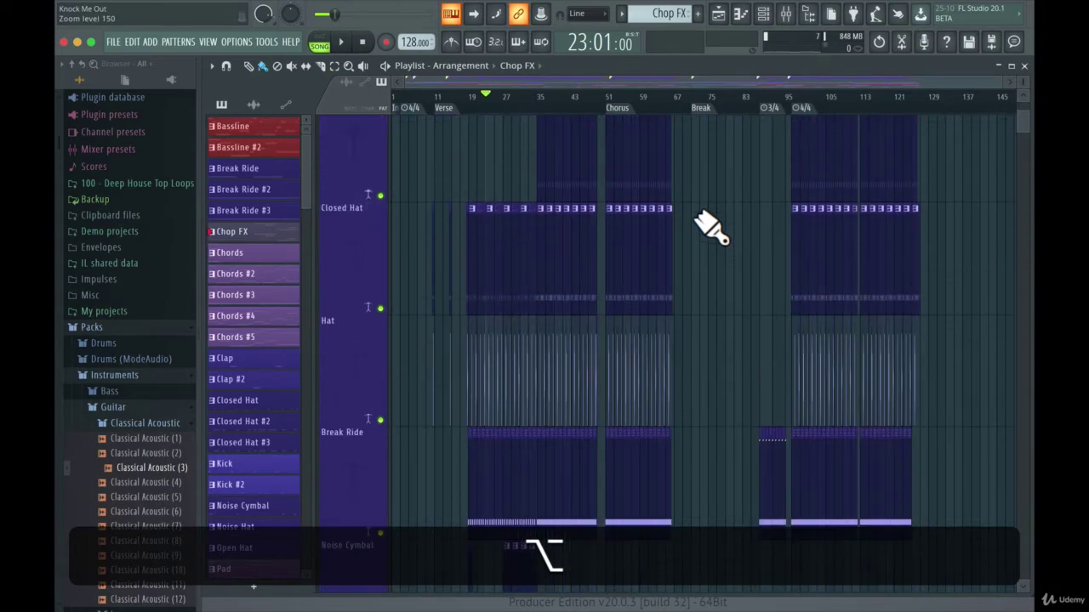
scroll(712, 225, down, 4)
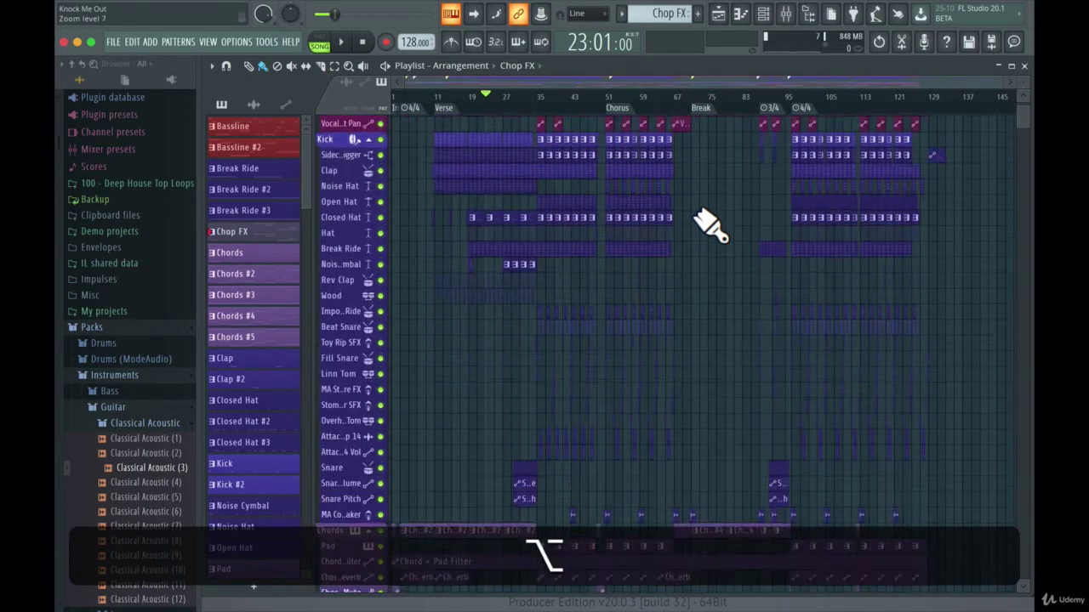
scroll(713, 226, up, 3)
scroll(713, 225, down, 3)
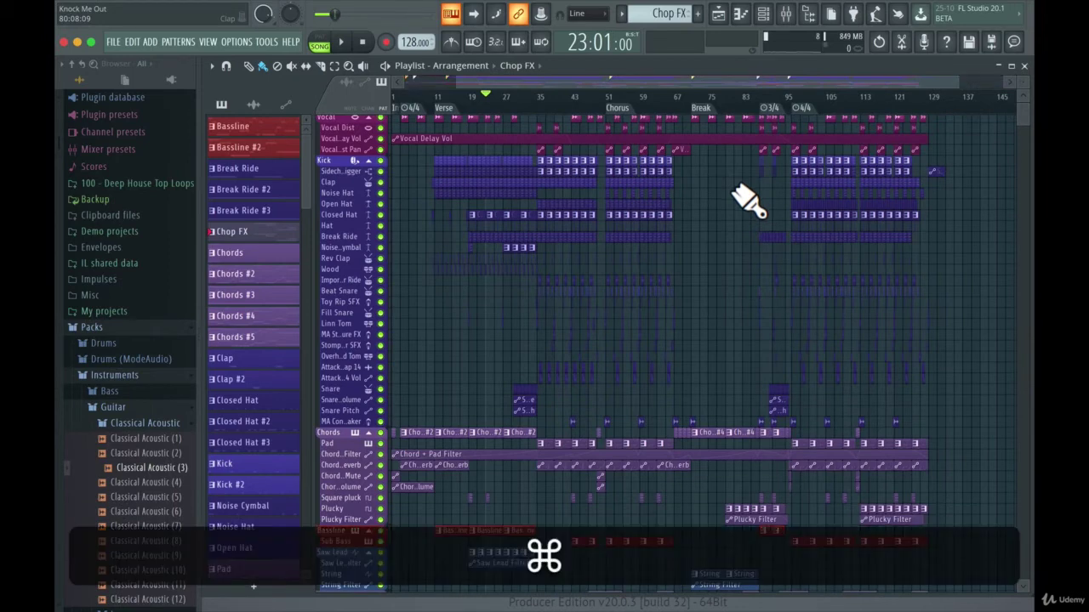
scroll(748, 200, up, 5)
scroll(749, 200, down, 5)
scroll(748, 200, down, 3)
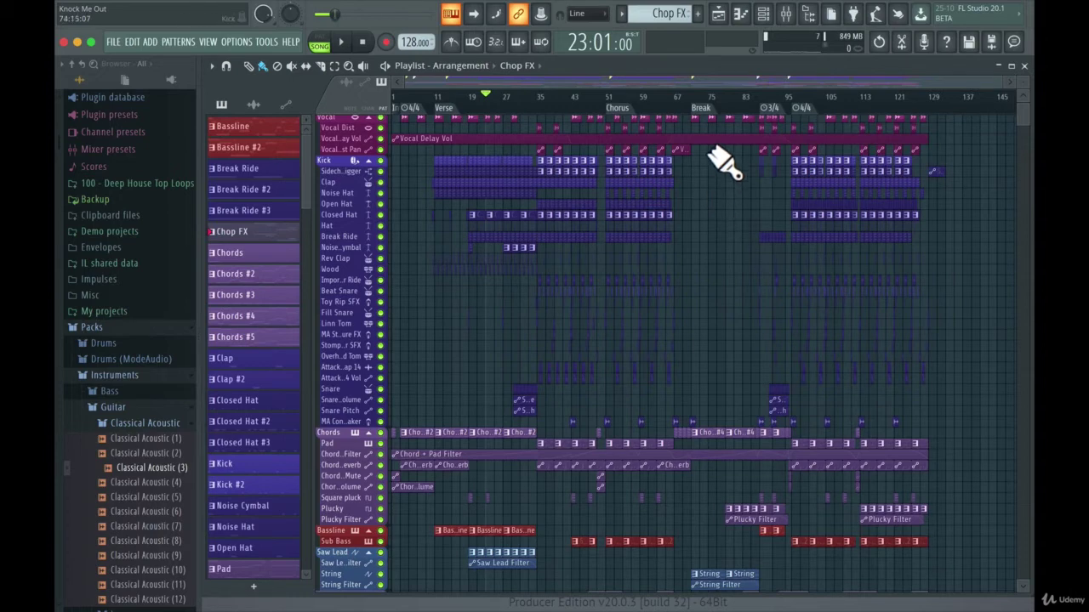
Look through the project's patterns in both the pattern list and the playlist's clip picker
click(666, 18)
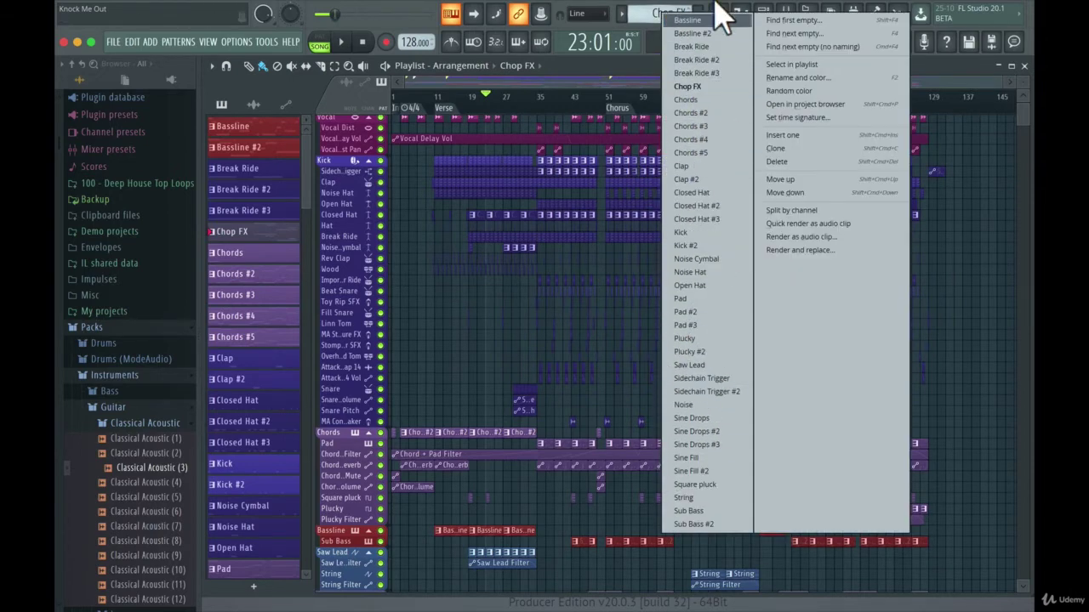
click(644, 25)
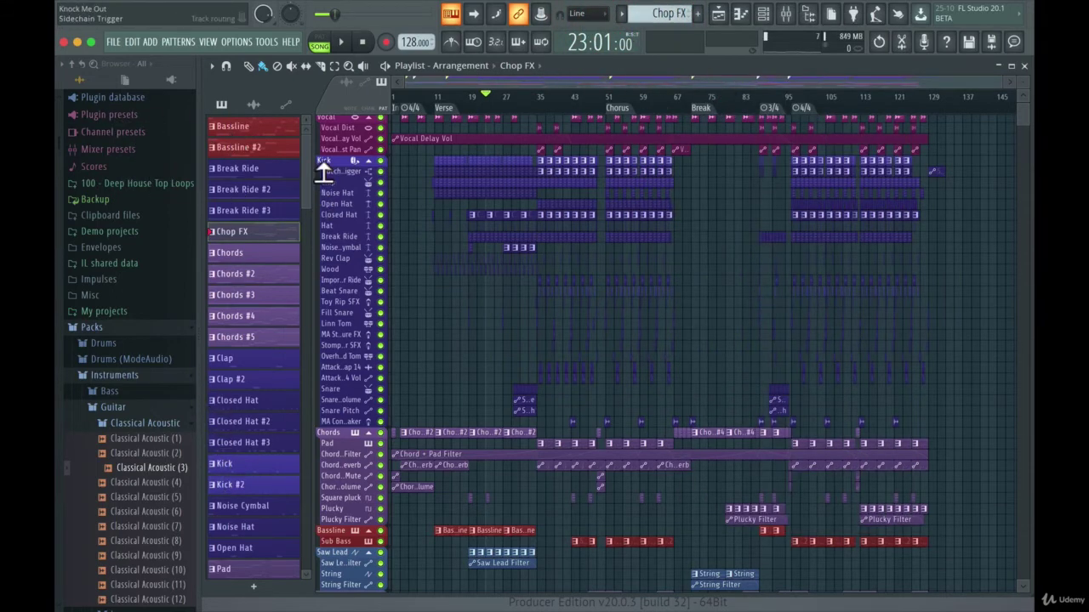
drag(308, 170, 299, 150)
scroll(266, 511, down, 3)
scroll(263, 504, up, 3)
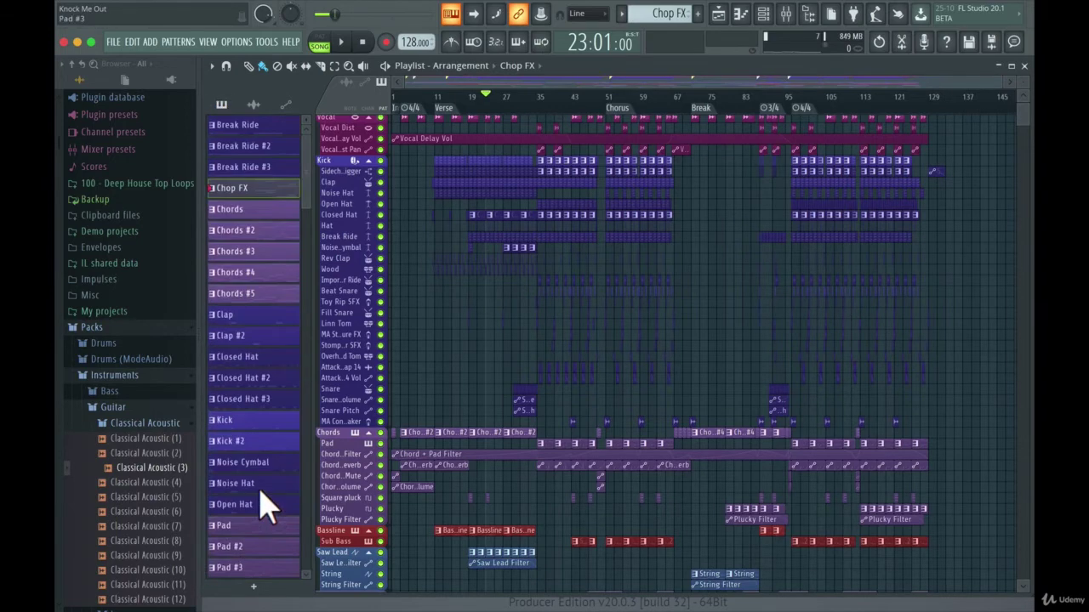
Select the Break Ride #2 pattern, view its notes in the Piano roll, and close the Piano roll
double_click(274, 193)
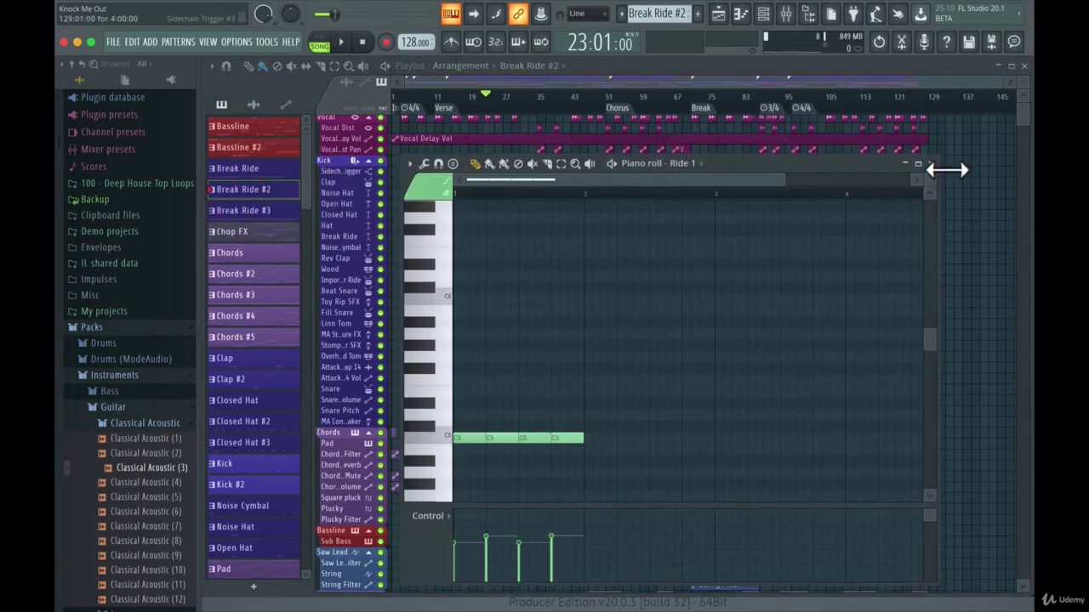
click(931, 163)
Show the audio clips in the playlist's picker and look through them
click(254, 105)
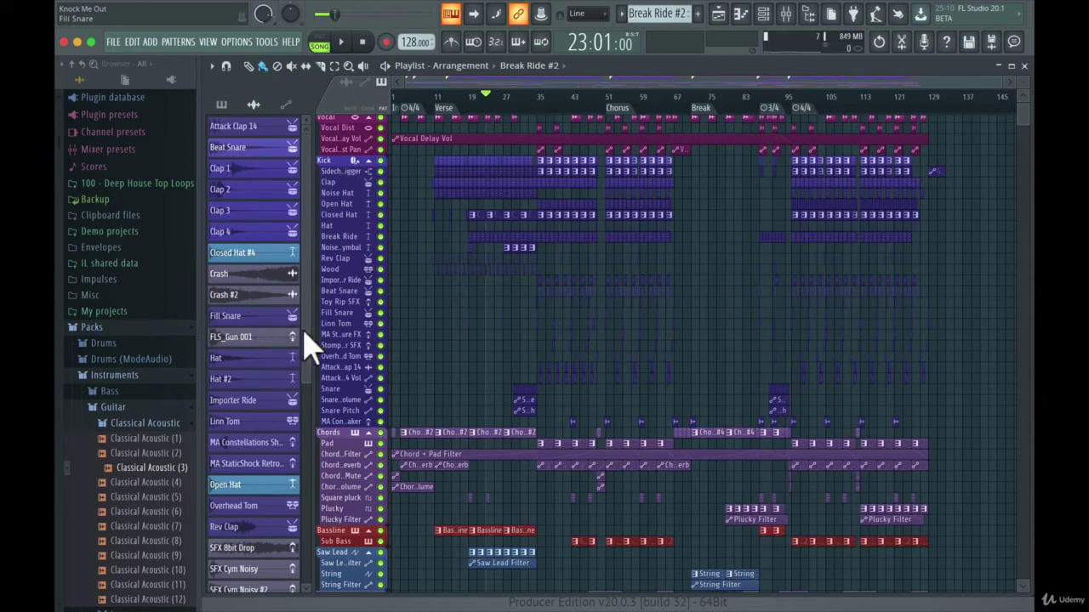
scroll(475, 179, up, 1)
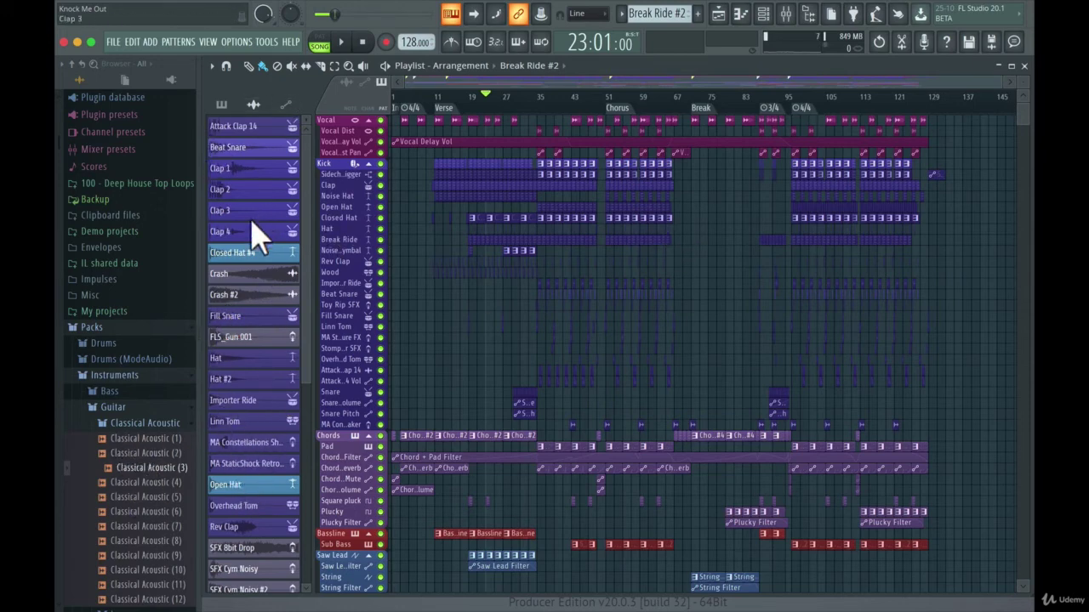
scroll(162, 364, down, 5)
scroll(139, 345, up, 4)
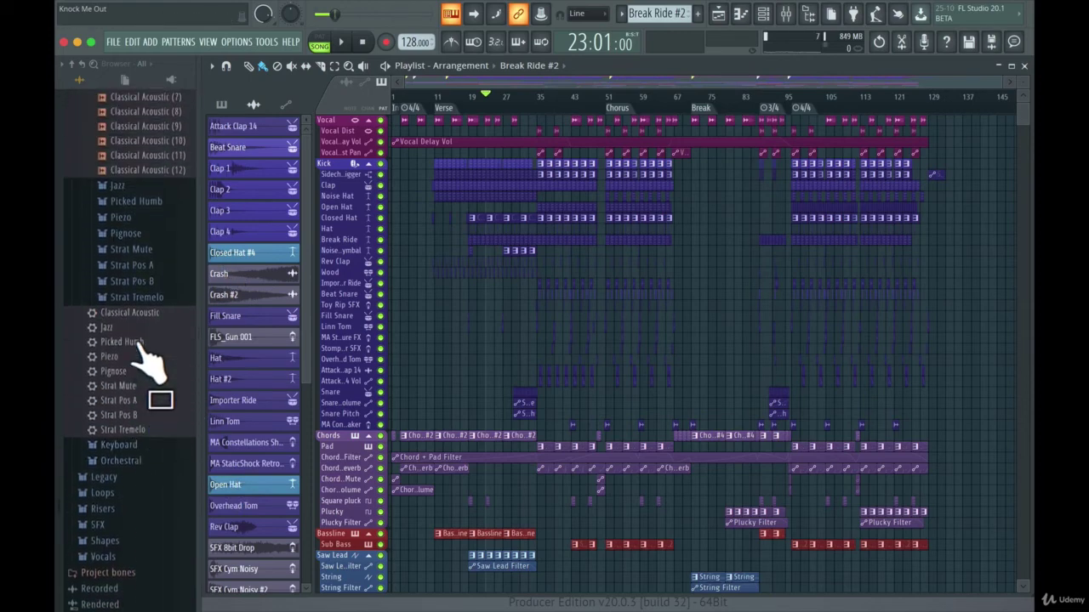
Preview the loop 100_DHTL_005 from the 100 - Deep House Top Loops folder and add it to the picker's audio clips
scroll(141, 366, up, 4)
click(119, 218)
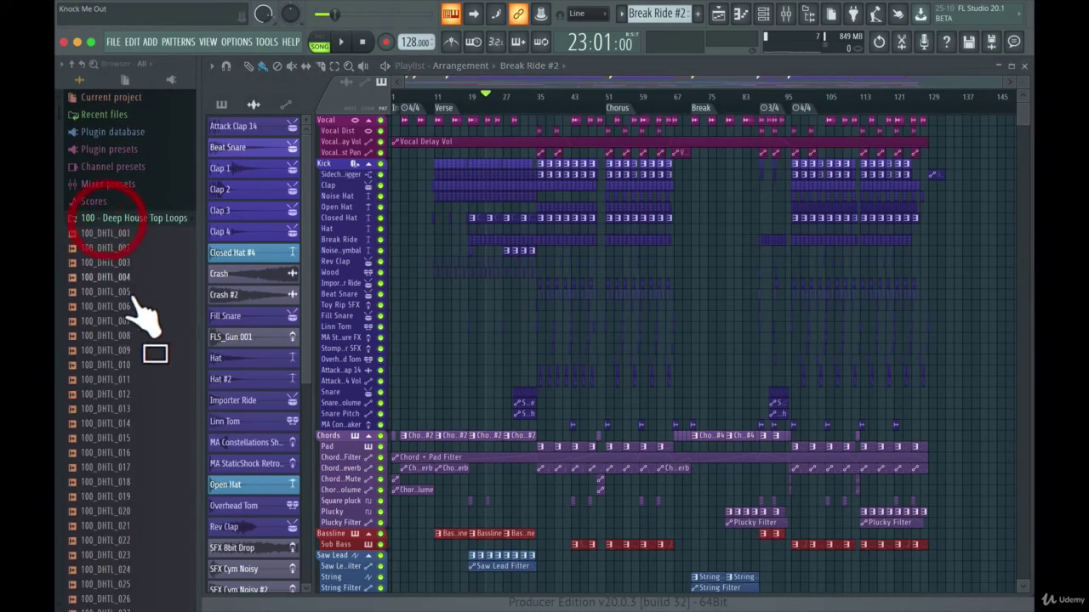
click(111, 291)
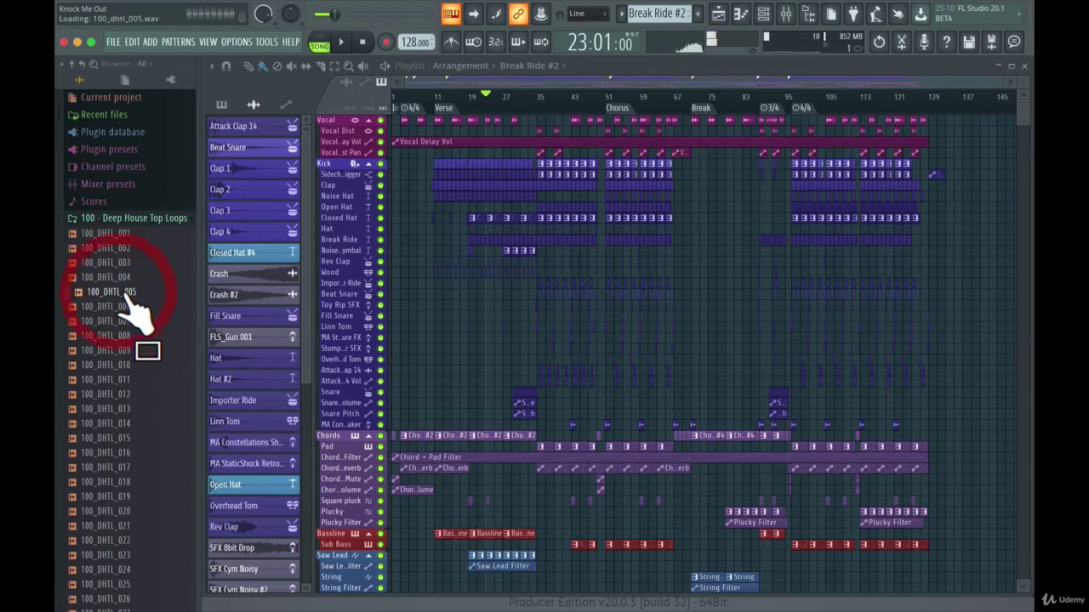
drag(134, 302, 253, 572)
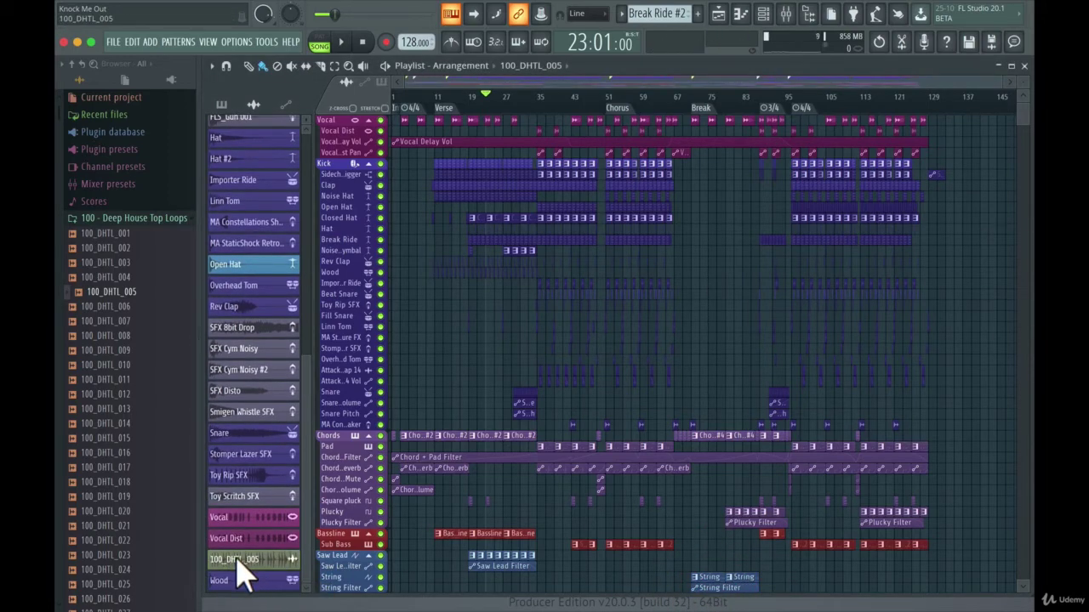
Place the 100_DHTL_005 audio clip on the empty Track 58 near bar 7 and move the playhead to bar 7
scroll(765, 460, down, 15)
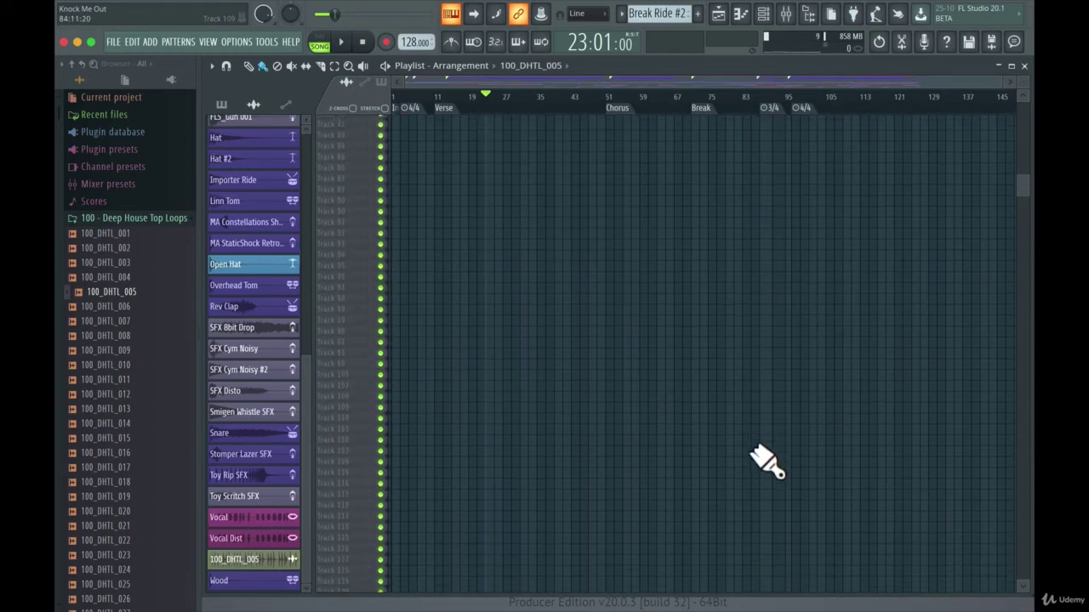
scroll(766, 459, up, 14)
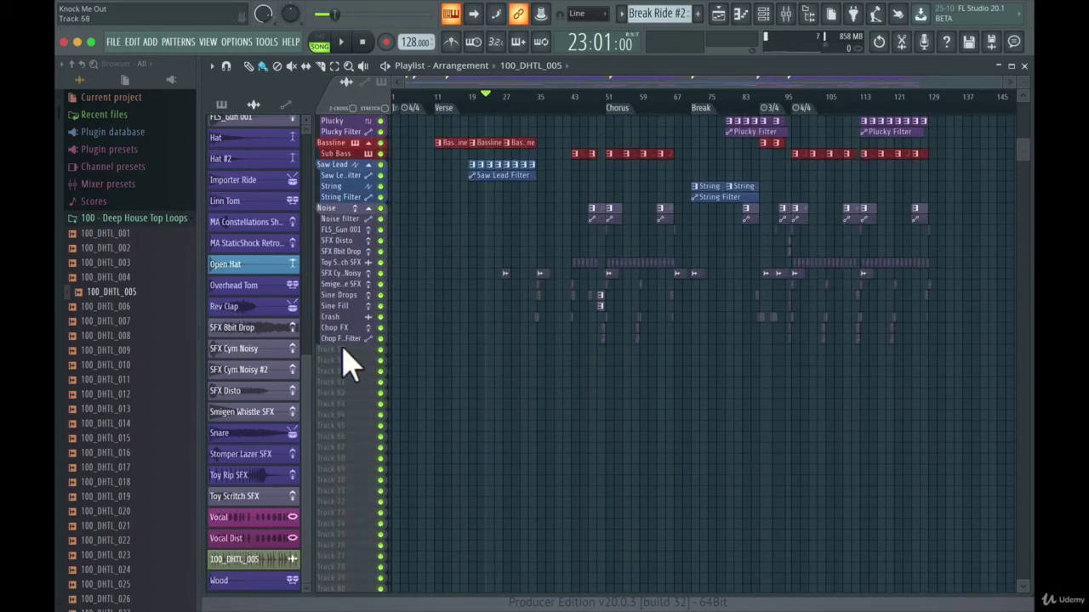
drag(247, 559, 423, 361)
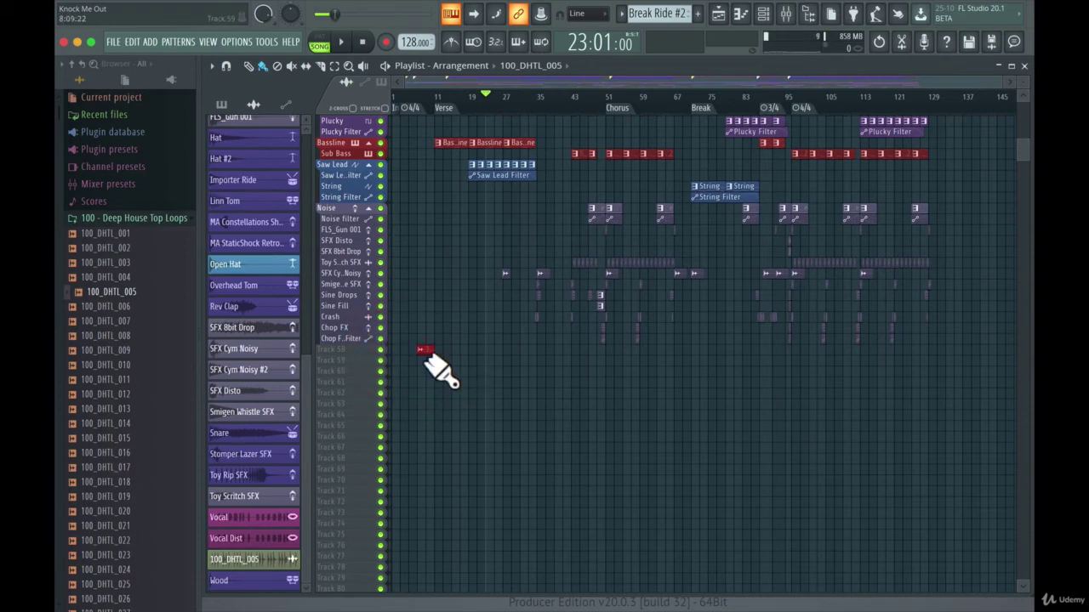
click(420, 109)
Show the automation clips in the picker and select several, from Attack Clap 14 Vol down to Chord + Pad Reverb
click(286, 105)
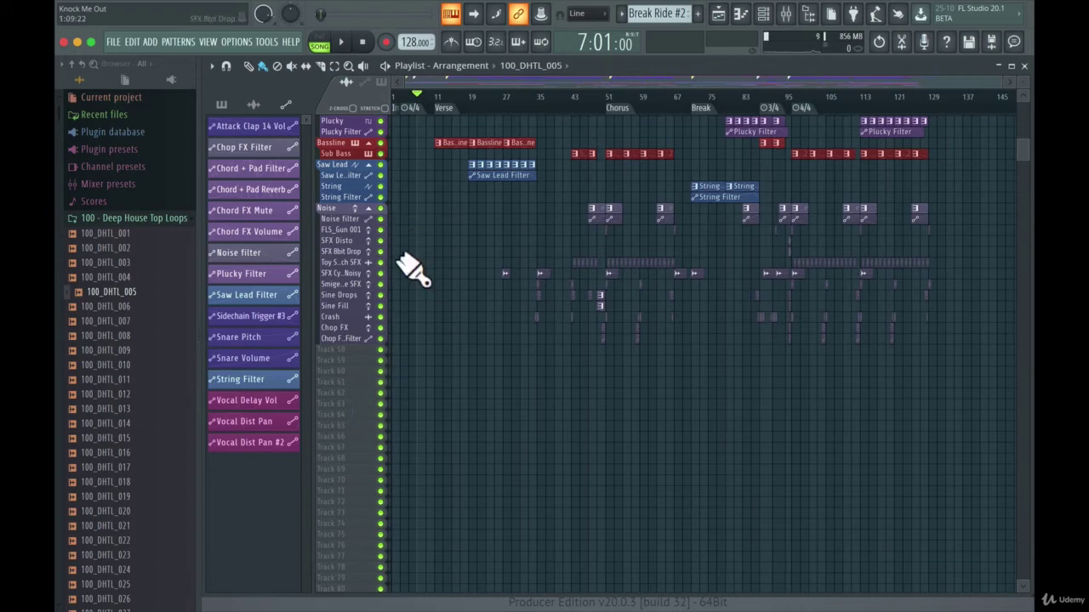
click(251, 127)
click(259, 150)
click(258, 169)
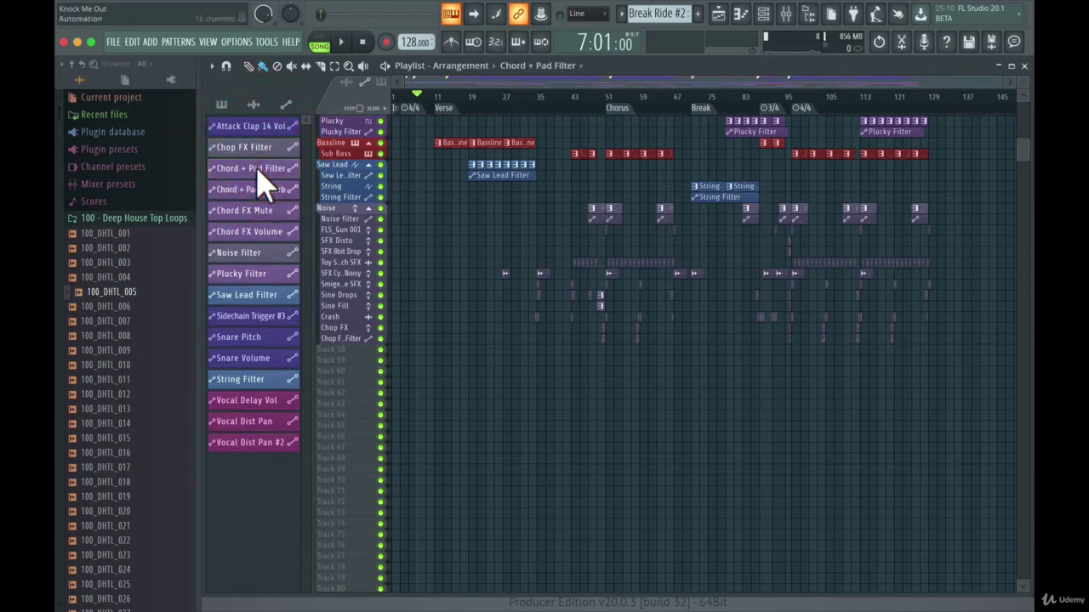
click(264, 191)
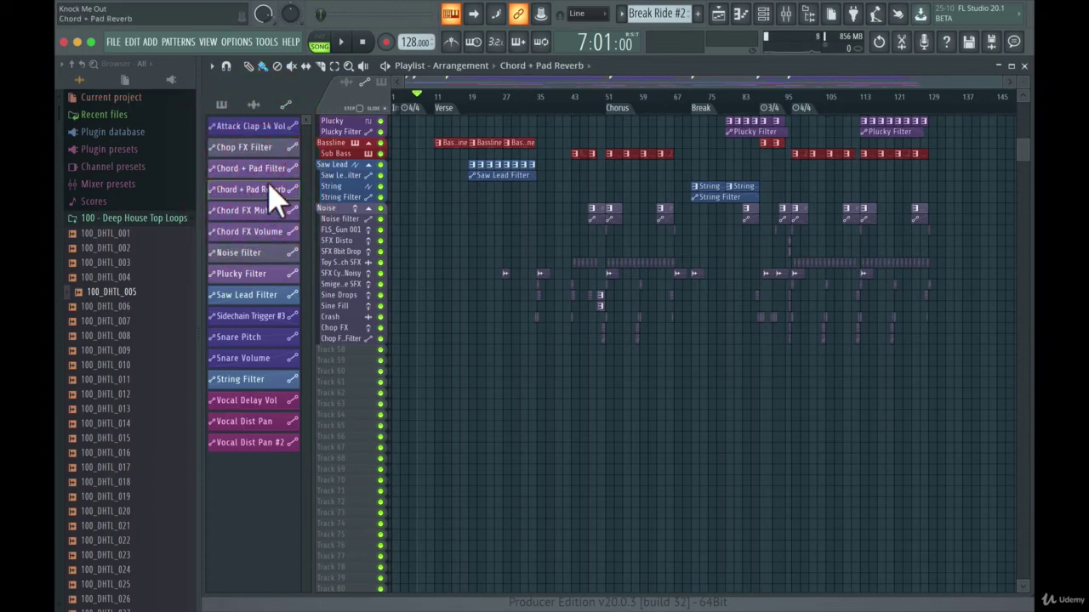
Switch the picker through audio clips to patterns, and view the playlist from its first tracks
click(253, 105)
click(255, 108)
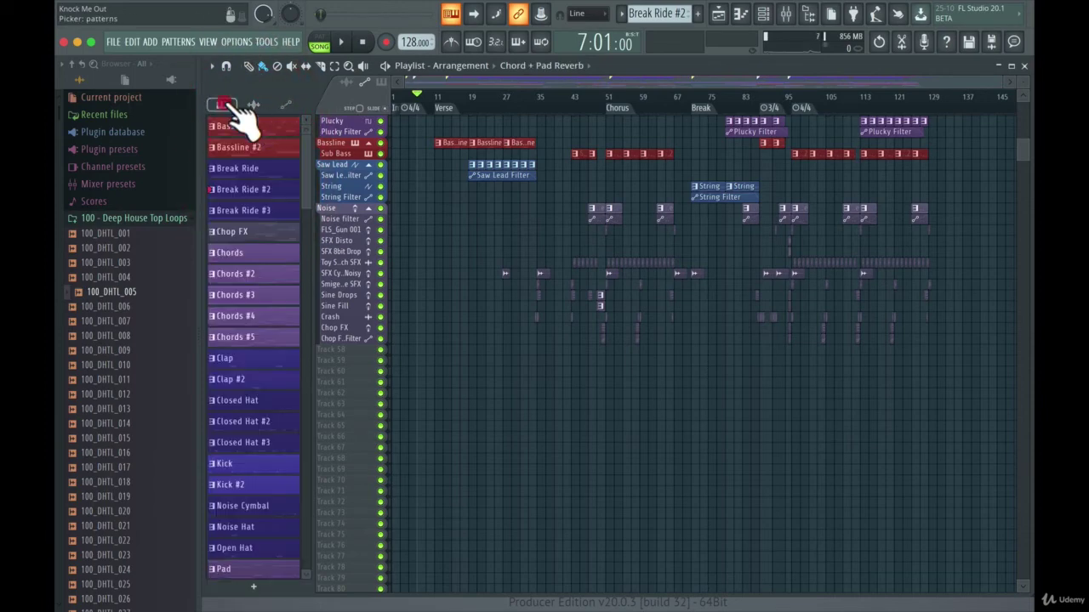
scroll(510, 264, up, 10)
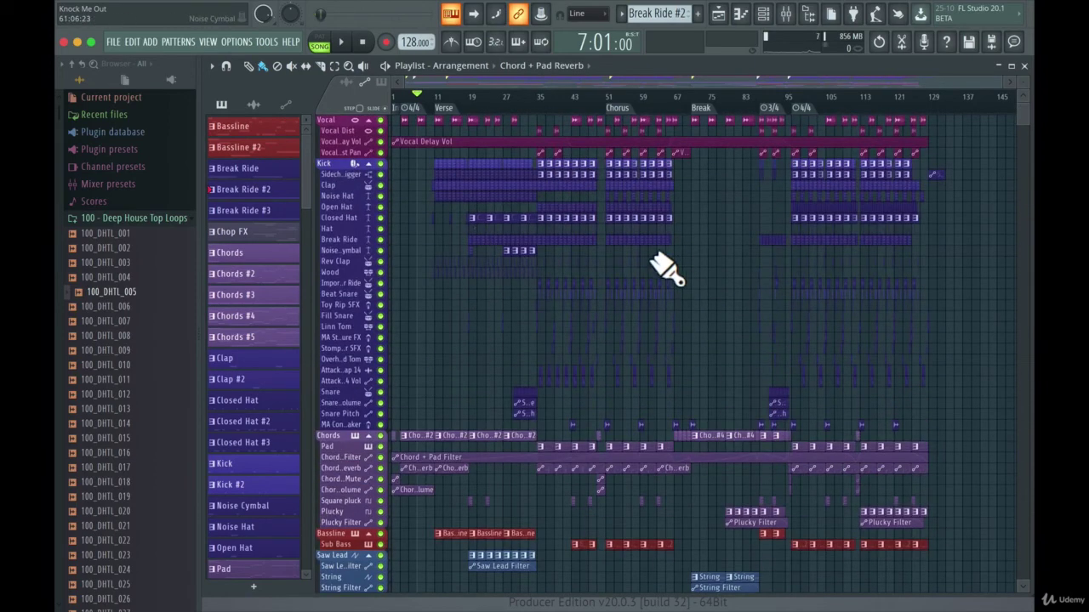
Show the automation clips in the picker again and select Chord + Pad Filter
click(285, 105)
click(285, 106)
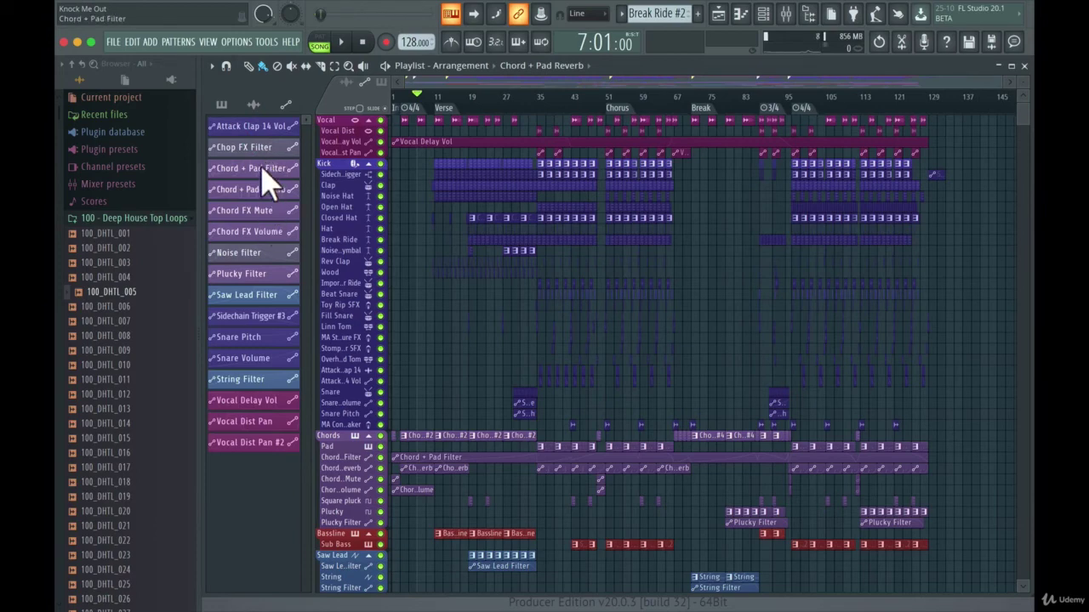
click(263, 171)
Collapse the Chords track group in the playlist and expand it again
scroll(457, 223, down, 8)
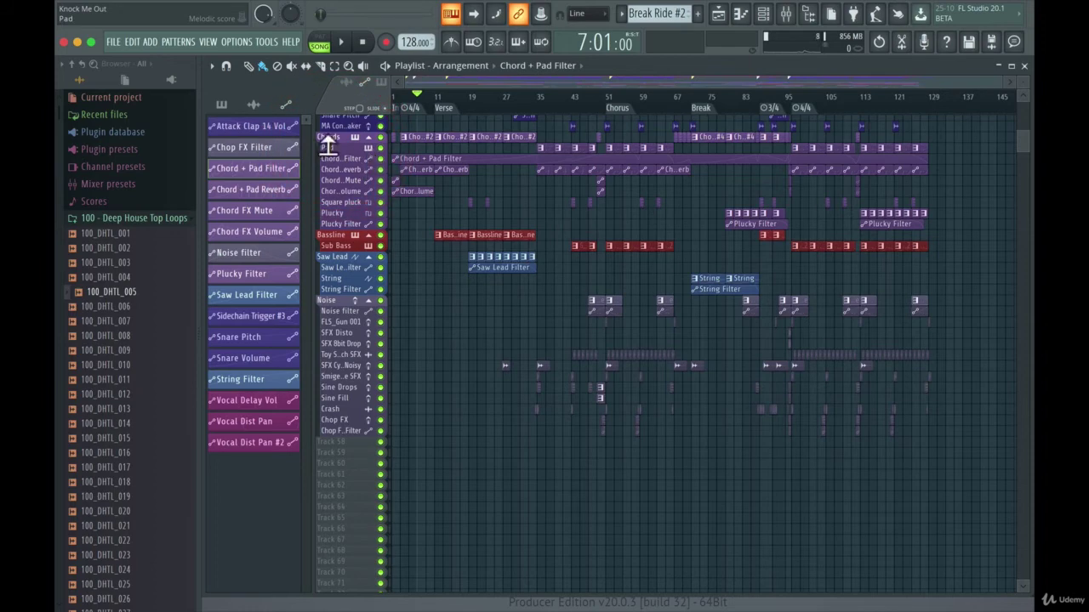
click(369, 137)
click(369, 137)
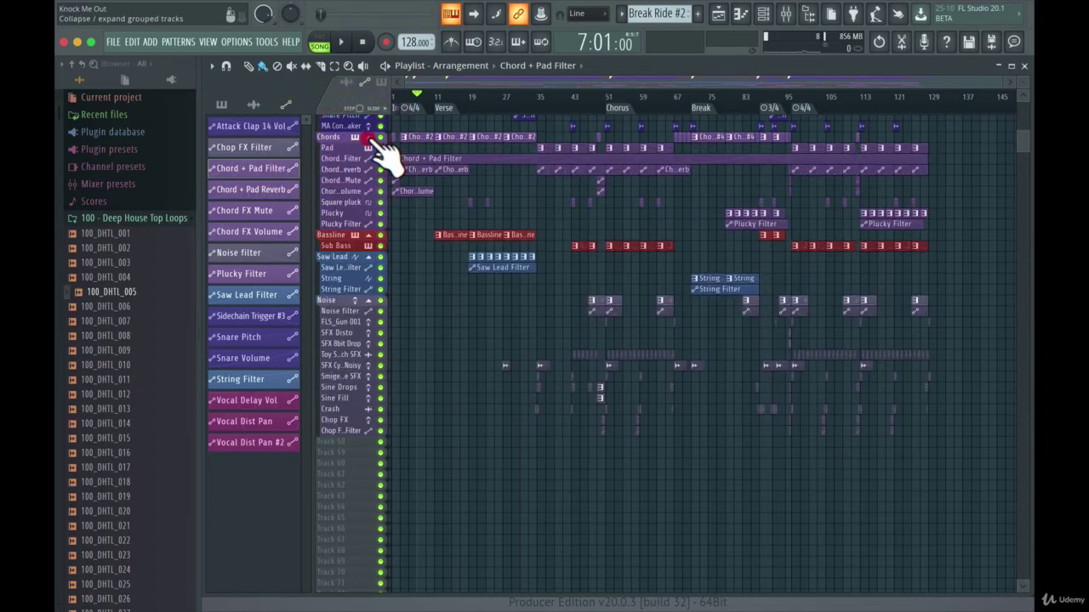
click(344, 150)
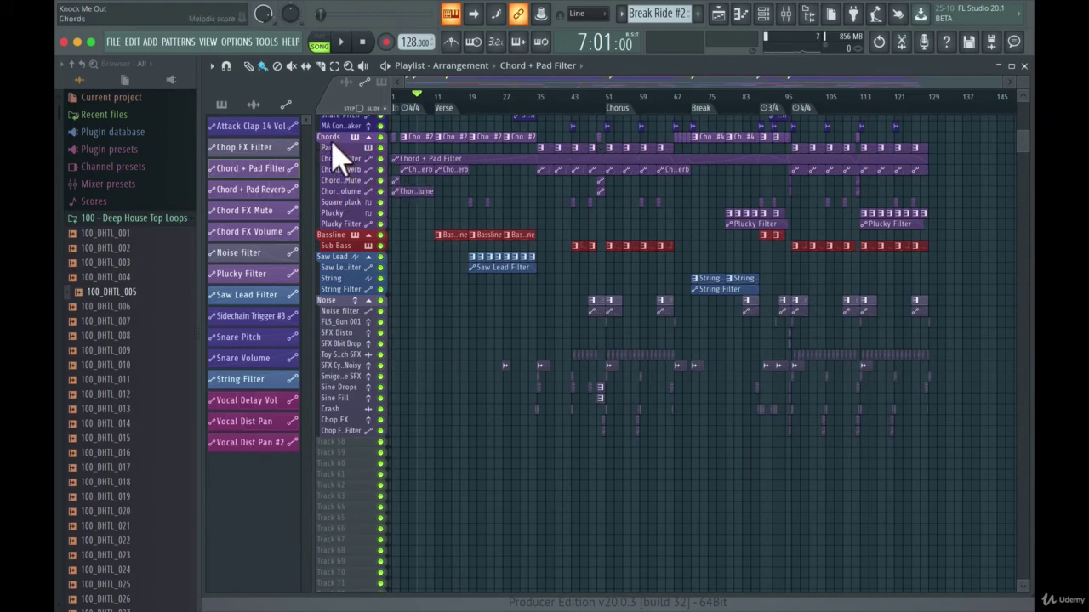
click(367, 202)
Inspect the Vocal audio clip's waveform up close near bar 83, and return to the full arrangement
scroll(773, 250, up, 5)
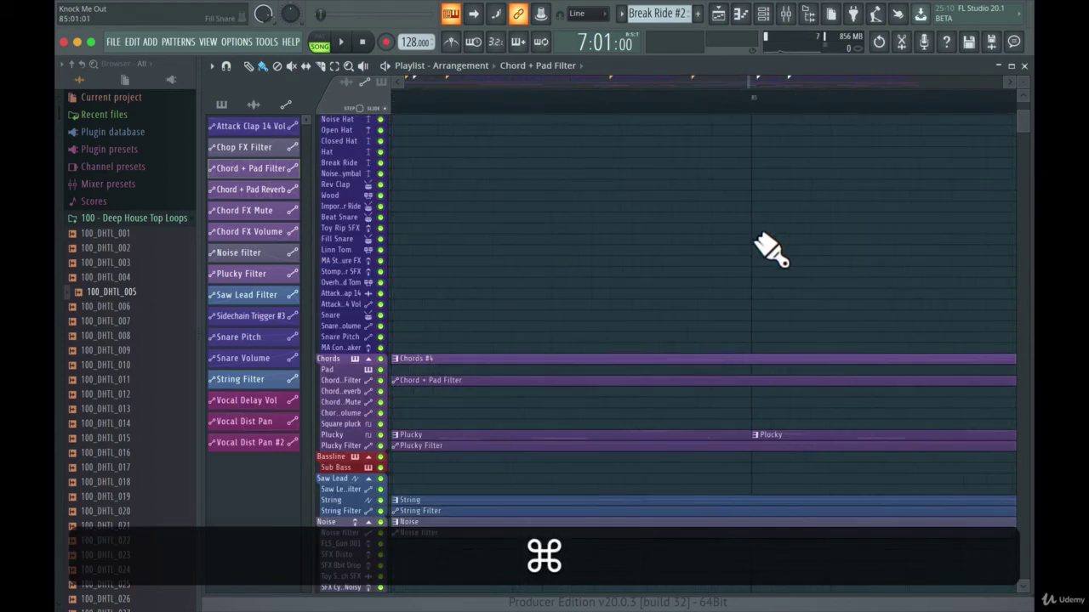
scroll(777, 250, up, 4)
scroll(638, 228, down, 10)
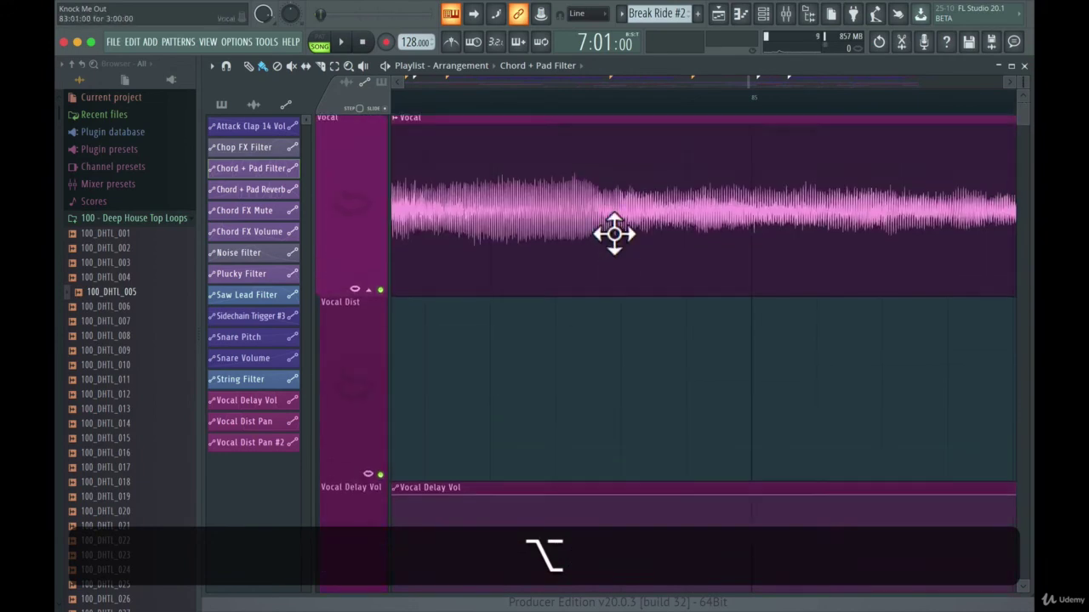
scroll(706, 255, up, 8)
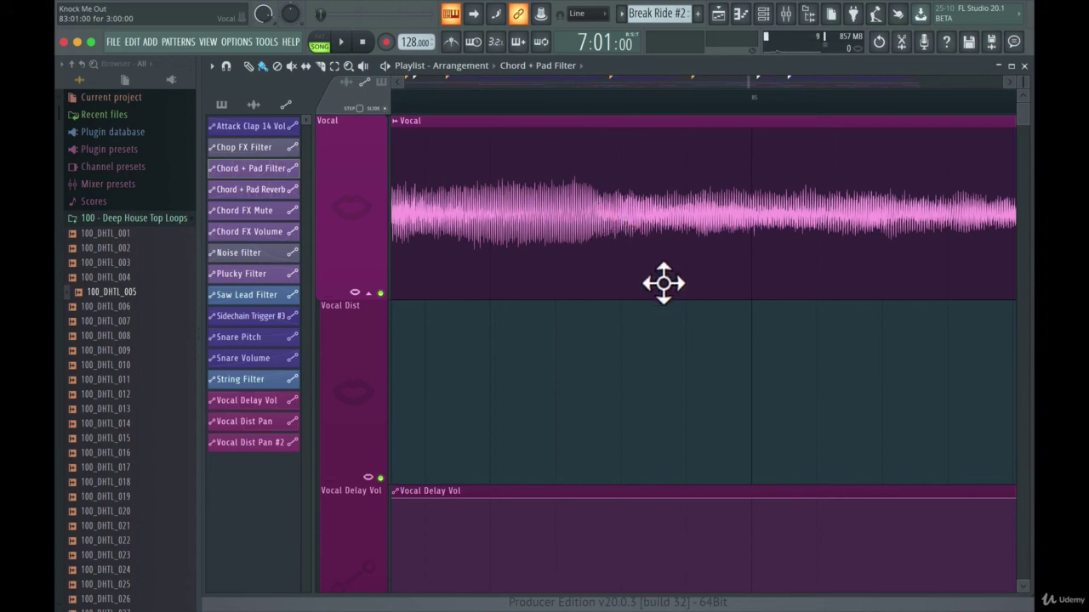
super+right_click(655, 311)
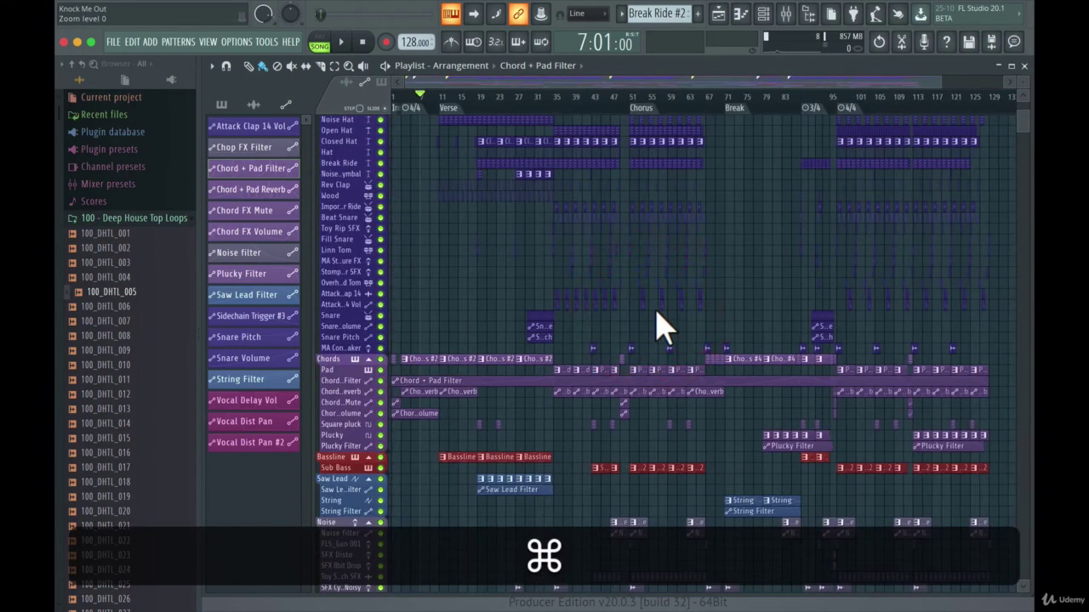